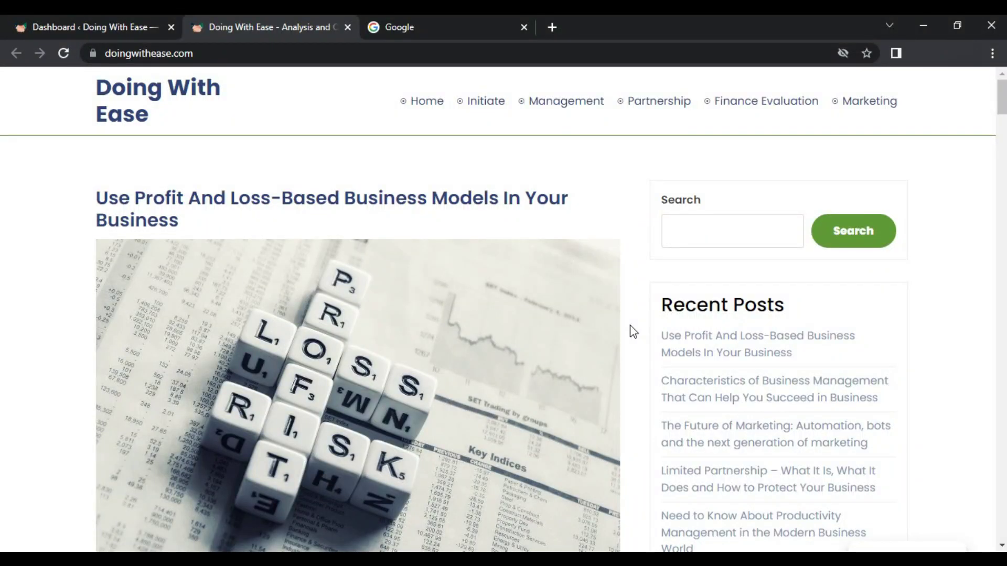
- Search Google for 'google analytics' to reach the Analytics account setup page
{"action": "left_click", "coordinate": [53, 25]}
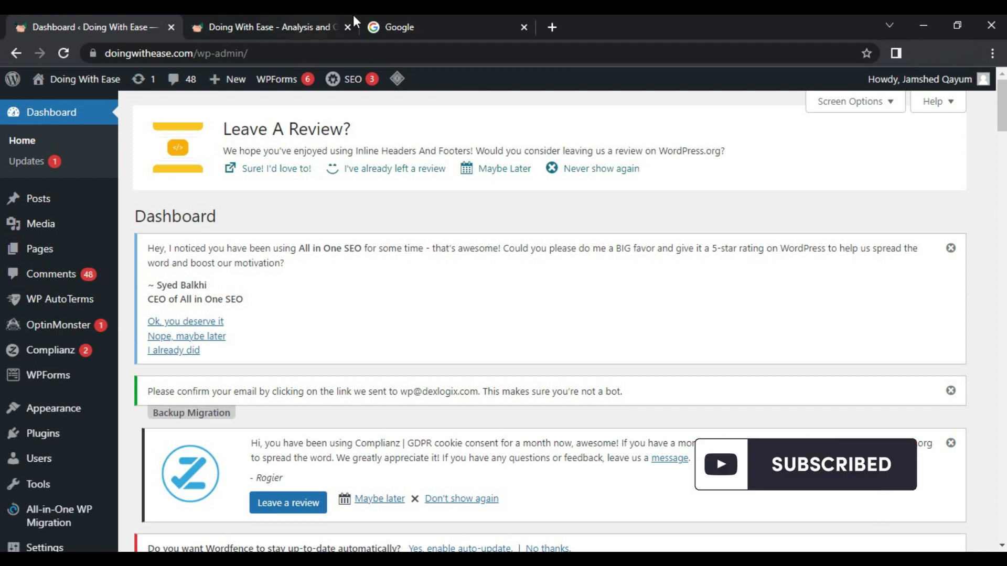
{"action": "left_click", "coordinate": [386, 25]}
{"action": "type", "text": "goo"}
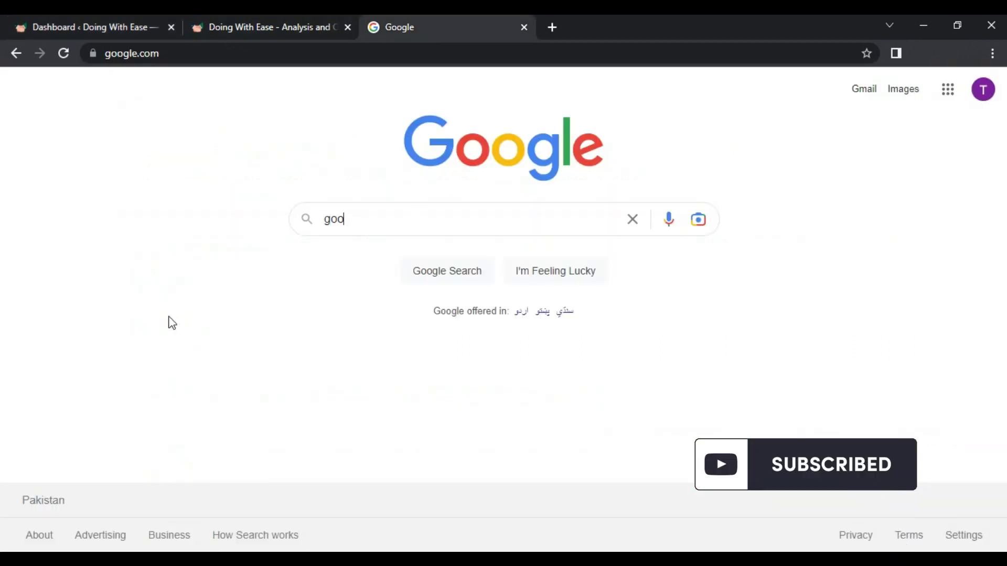
{"action": "type", "text": "gle analytics"}
{"action": "key", "text": "Return"}
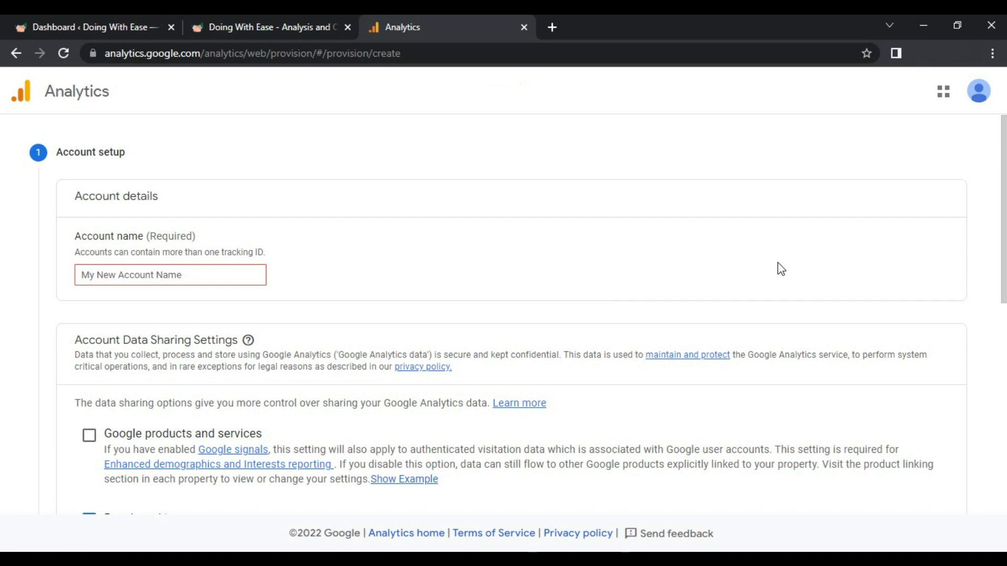
- Name the account 'Doing With Ease', enable Google products and services sharing, and continue
{"action": "left_click", "coordinate": [342, 20]}
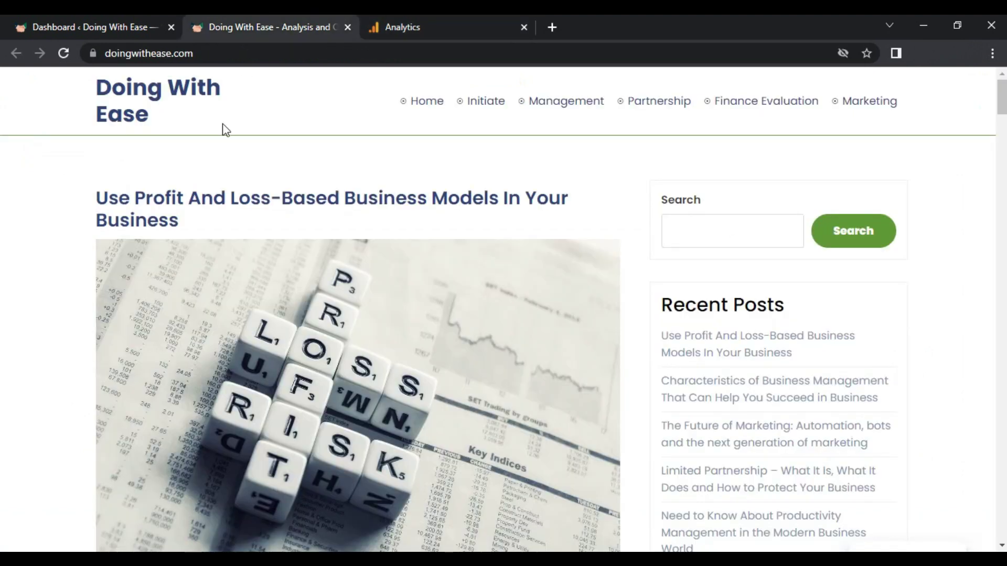
{"action": "left_click", "coordinate": [401, 28]}
{"action": "left_click", "coordinate": [183, 275]}
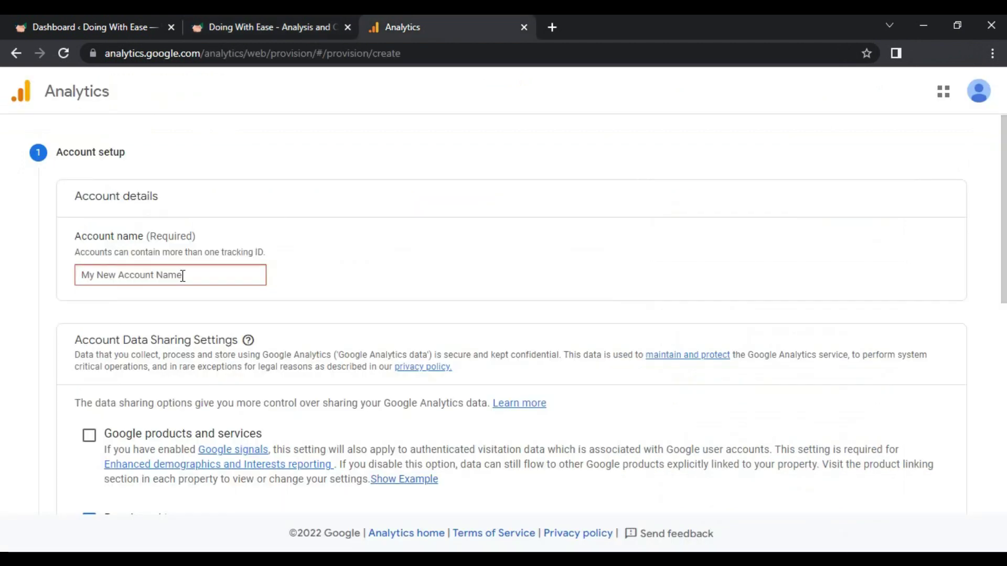
{"action": "type", "text": "Do"}
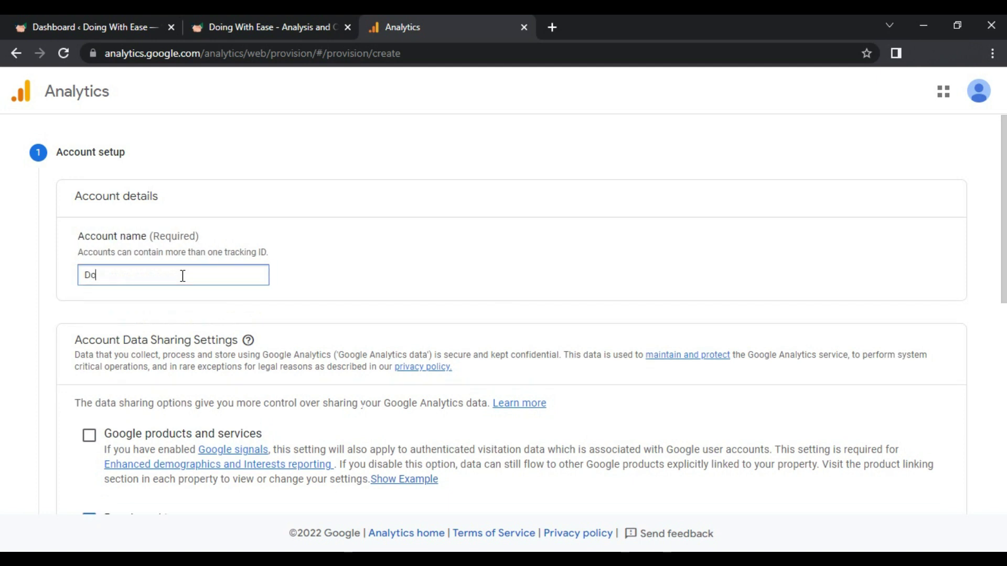
{"action": "type", "text": "ing"}
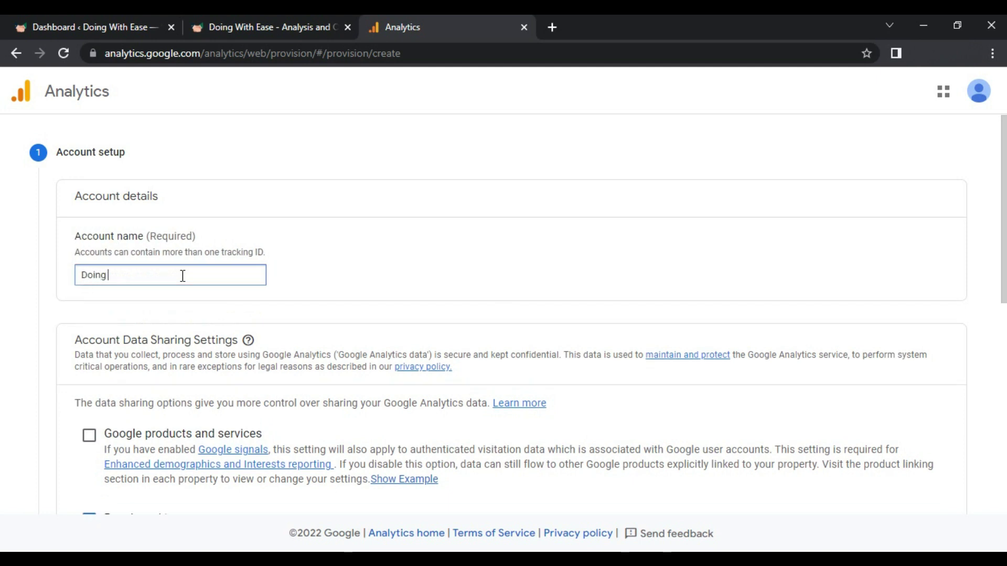
{"action": "type", "text": " With Ease"}
{"action": "scroll", "coordinate": [443, 307], "scroll_direction": "down", "scroll_amount": 2}
{"action": "scroll", "coordinate": [590, 346], "scroll_direction": "down", "scroll_amount": 1}
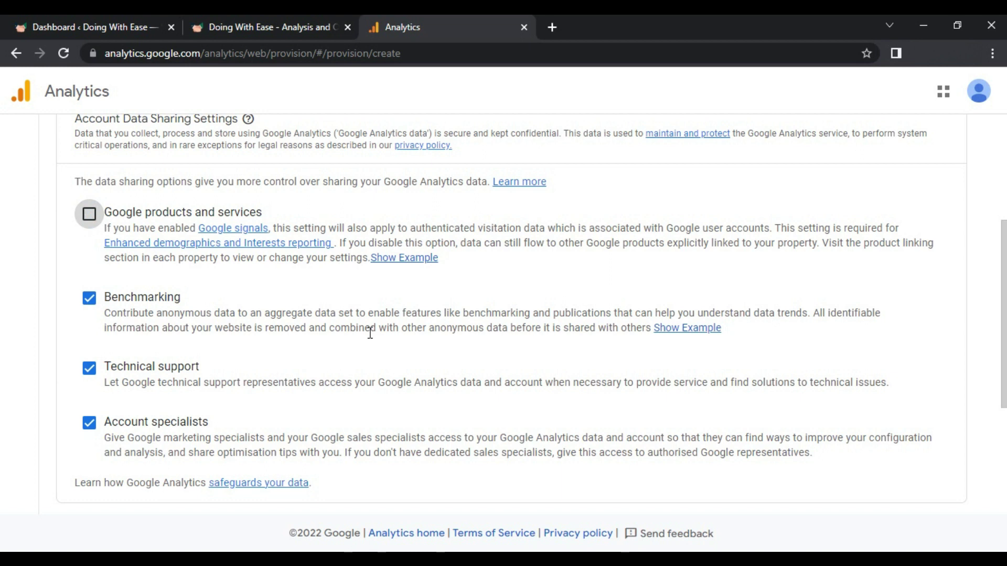
{"action": "left_click", "coordinate": [89, 215]}
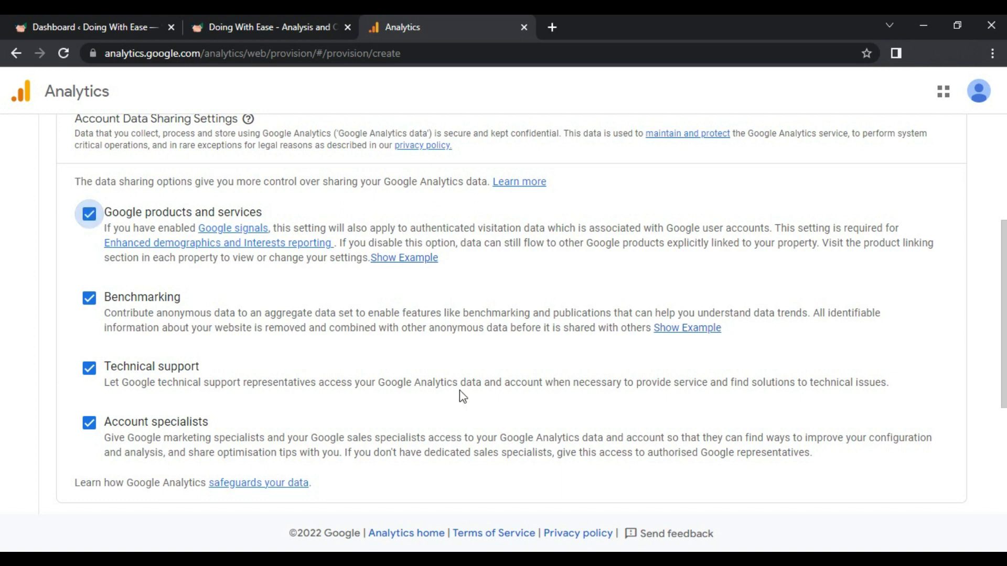
{"action": "scroll", "coordinate": [462, 396], "scroll_direction": "down", "scroll_amount": 2}
{"action": "left_click", "coordinate": [91, 444]}
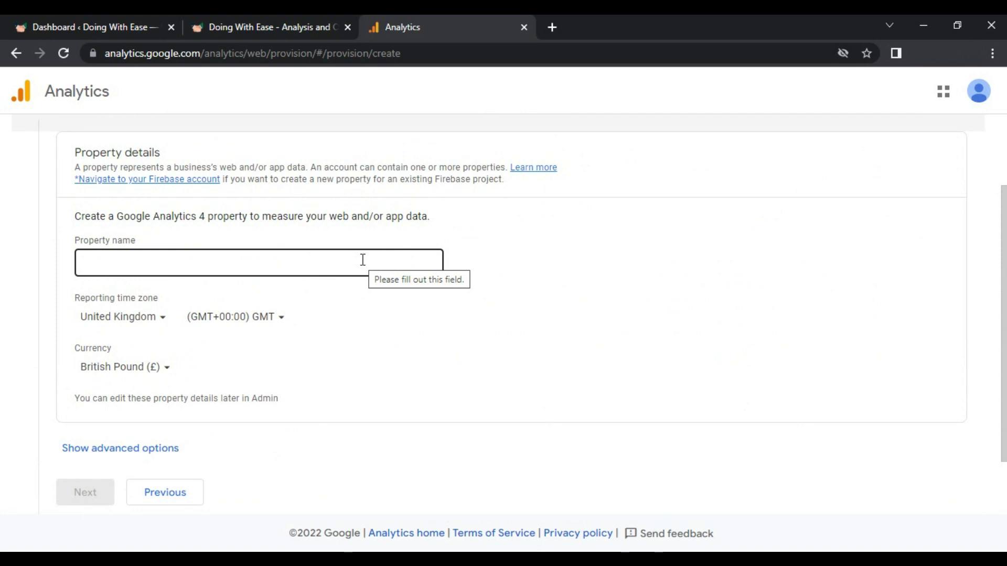
{"action": "type", "text": "D"}
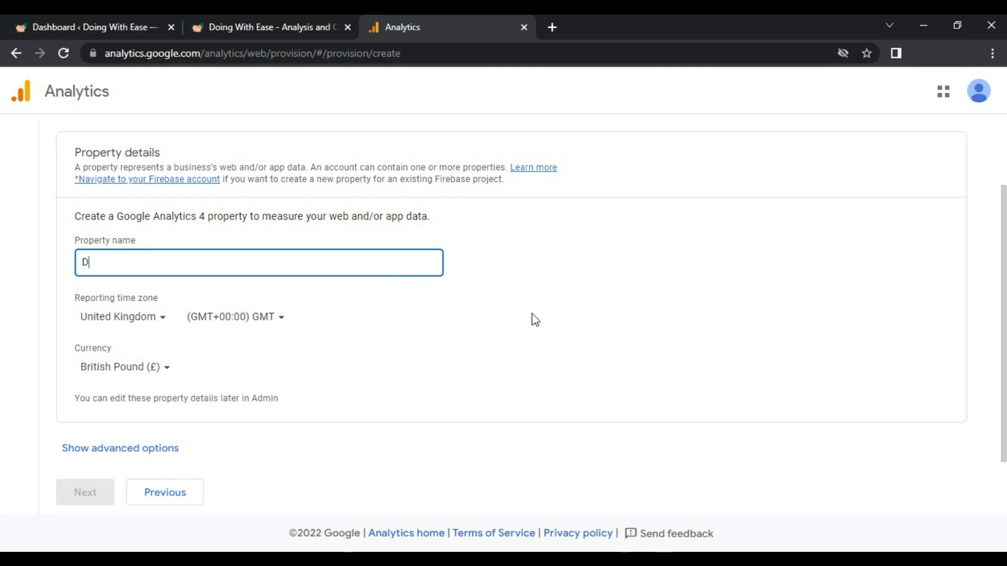
{"action": "type", "text": "oing With Ease"}
- Name the property Doing With Ease with Pakistan, Pakistan Time and US Dollar, then continue
{"action": "left_click", "coordinate": [557, 356]}
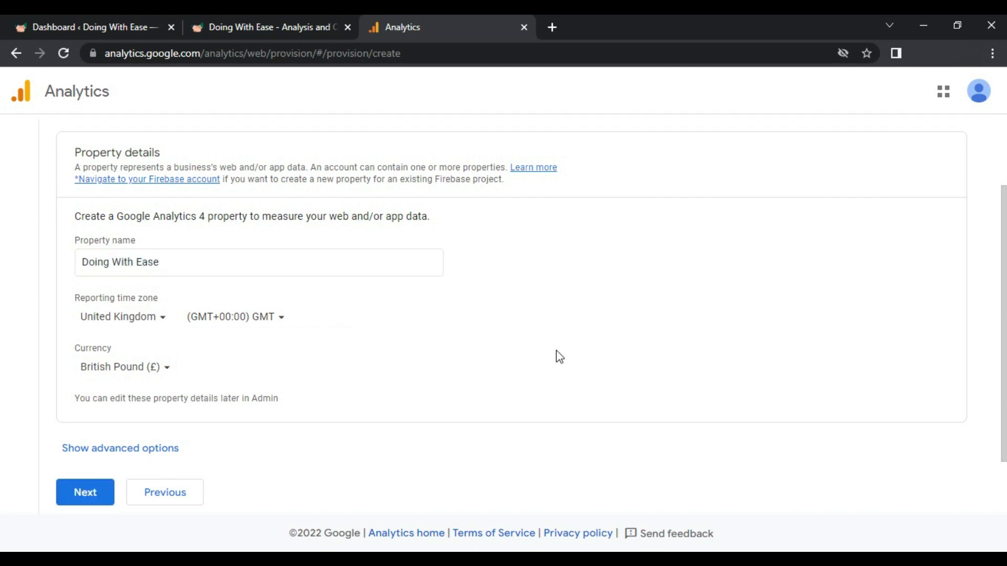
{"action": "left_click", "coordinate": [147, 313]}
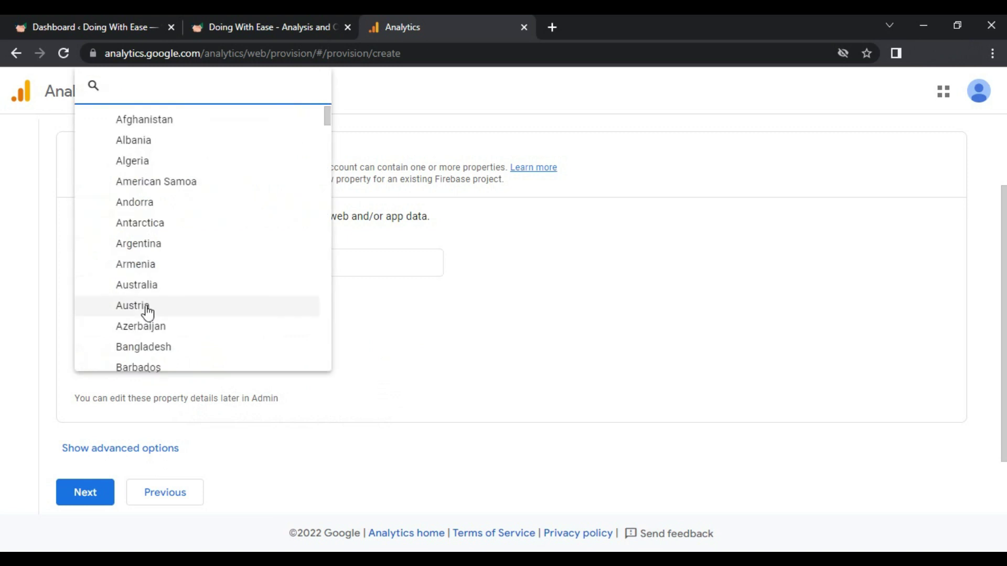
{"action": "type", "text": "pak"}
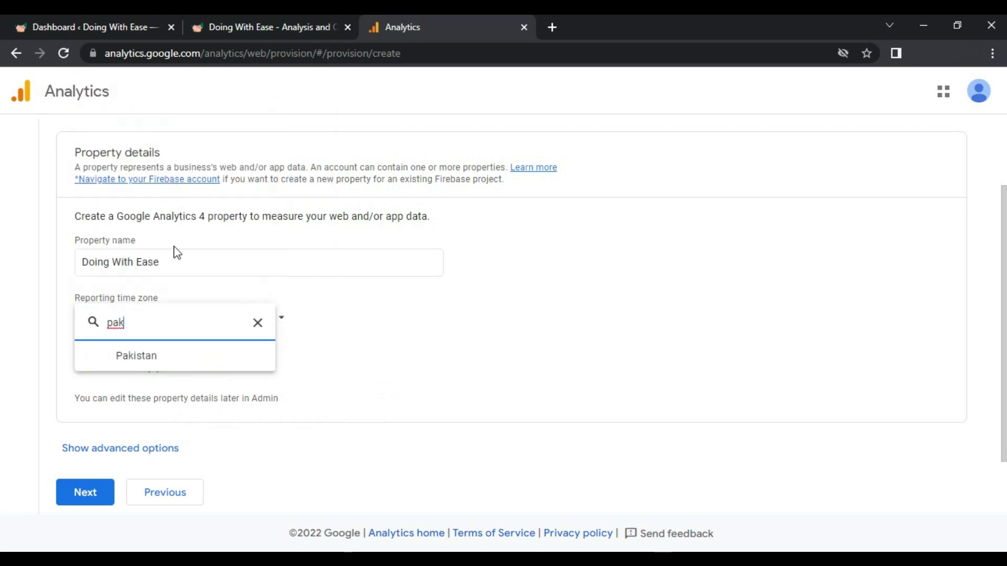
{"action": "key", "text": "Return"}
{"action": "left_click", "coordinate": [223, 327]}
{"action": "left_click", "coordinate": [466, 358]}
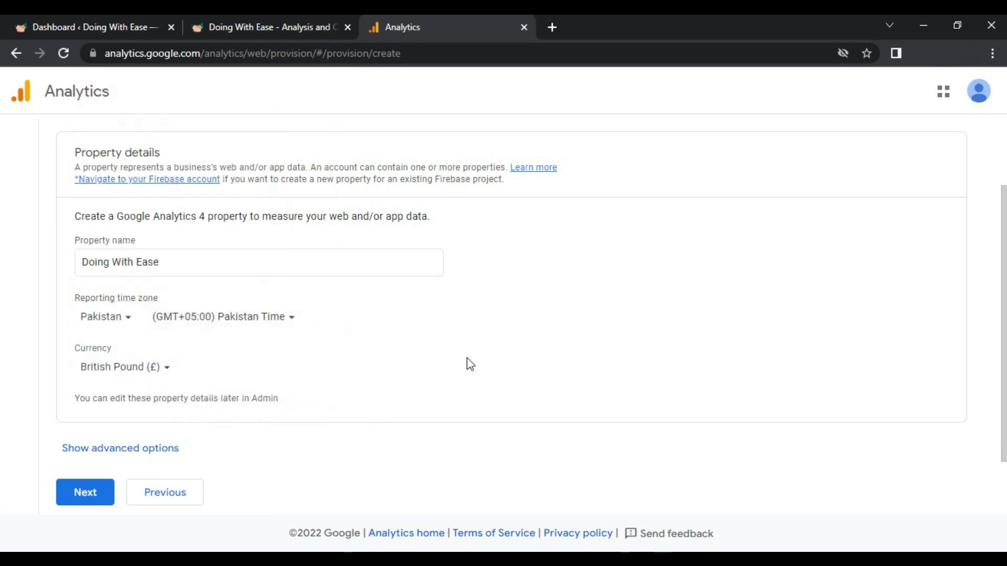
{"action": "left_click", "coordinate": [107, 370]}
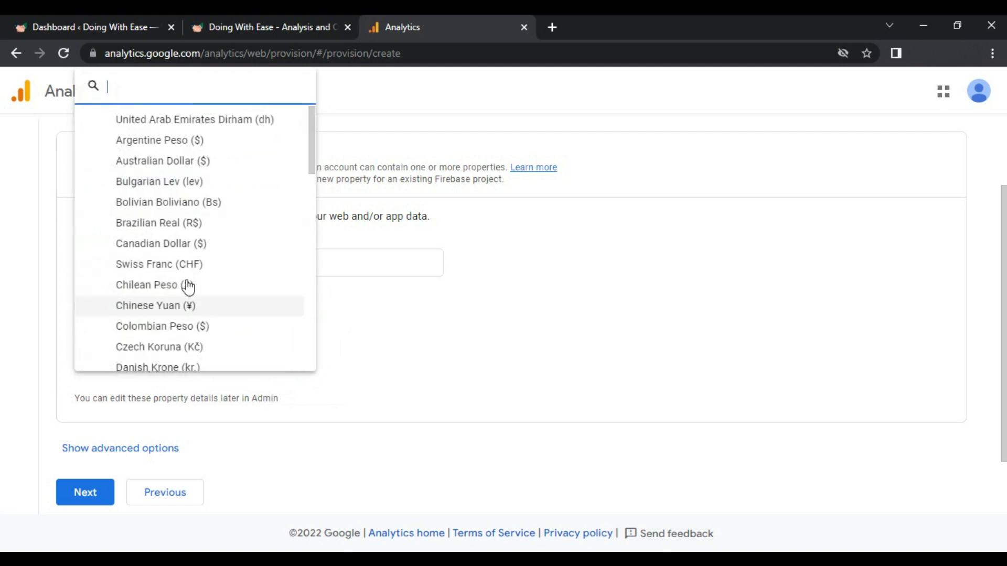
{"action": "type", "text": "us"}
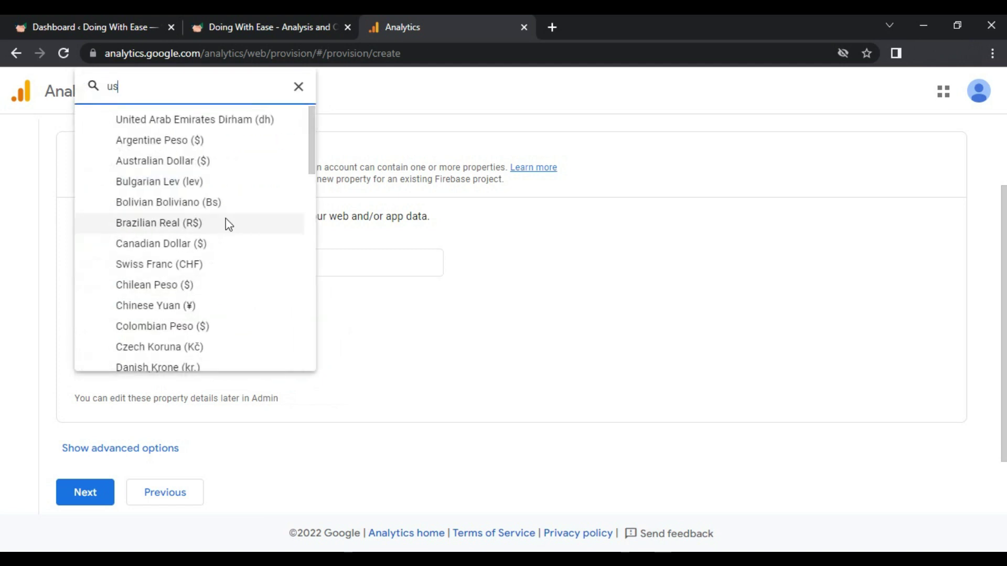
{"action": "left_click", "coordinate": [158, 356]}
{"action": "left_click", "coordinate": [85, 493]}
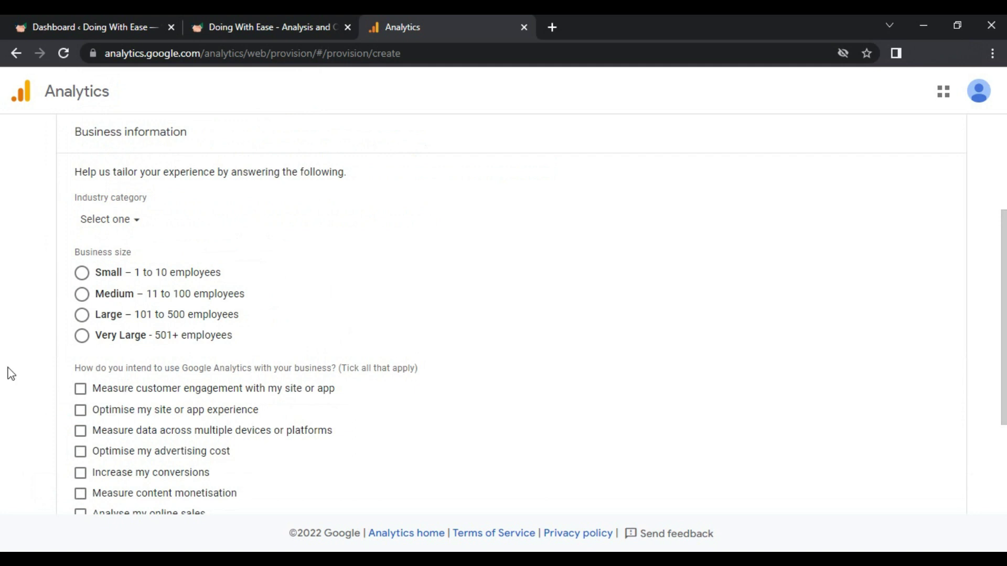
- Mark the business as small in the Internet & Telecom category
{"action": "left_click", "coordinate": [82, 275]}
{"action": "left_click", "coordinate": [124, 221]}
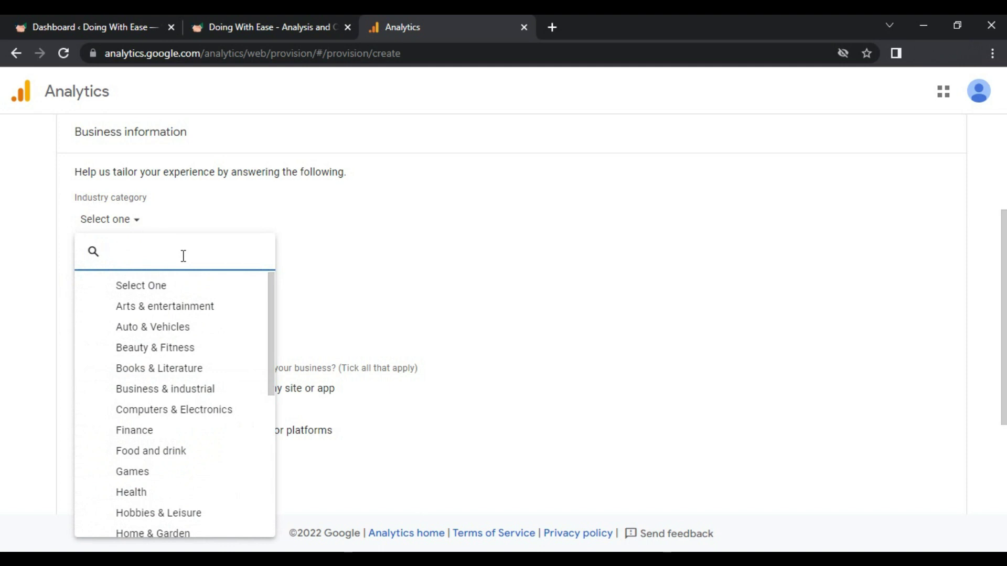
{"action": "scroll", "coordinate": [220, 412], "scroll_direction": "down", "scroll_amount": 2}
{"action": "left_click", "coordinate": [220, 408]}
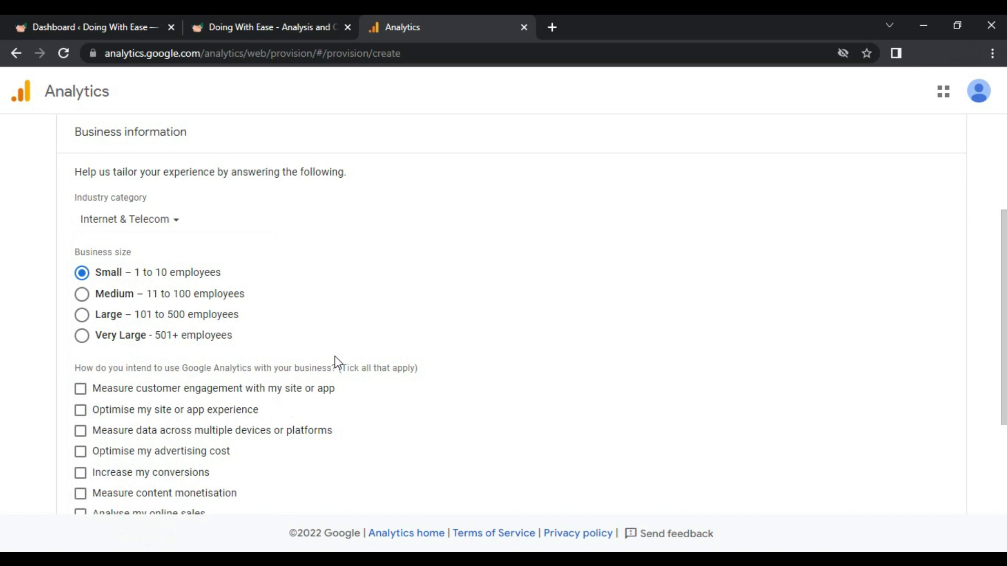
{"action": "scroll", "coordinate": [334, 363], "scroll_direction": "down", "scroll_amount": 2}
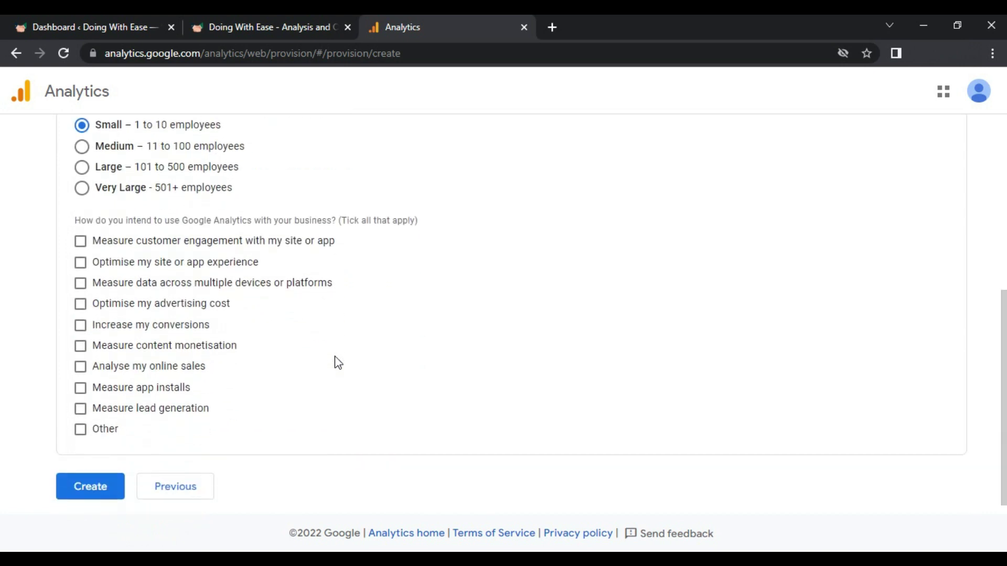
{"action": "scroll", "coordinate": [335, 362], "scroll_direction": "up", "scroll_amount": 1}
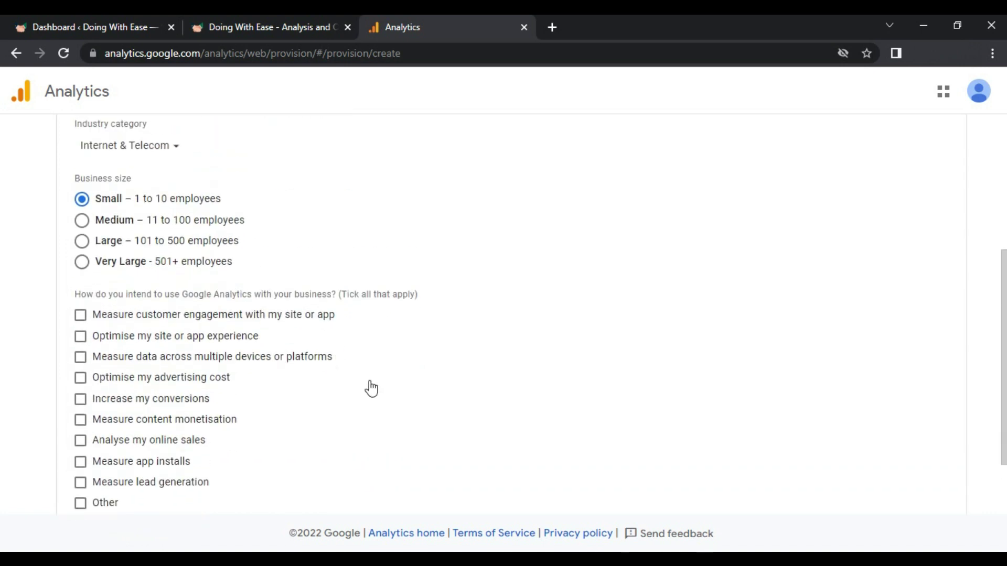
{"action": "scroll", "coordinate": [371, 388], "scroll_direction": "down", "scroll_amount": 1}
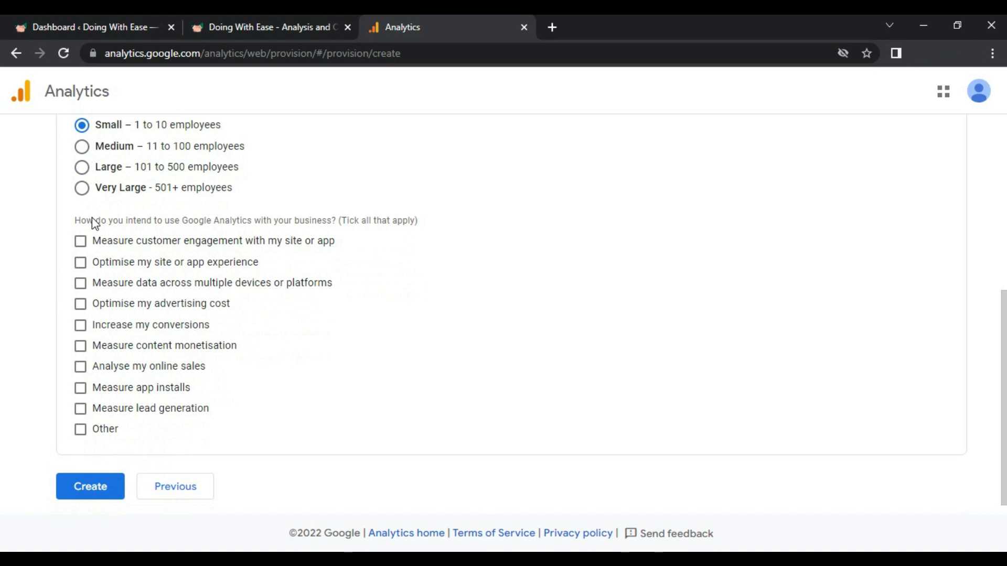
- Tick engagement, site experience, cross-device and monetisation goals, then create the property
{"action": "left_click", "coordinate": [81, 240]}
{"action": "left_click", "coordinate": [81, 262]}
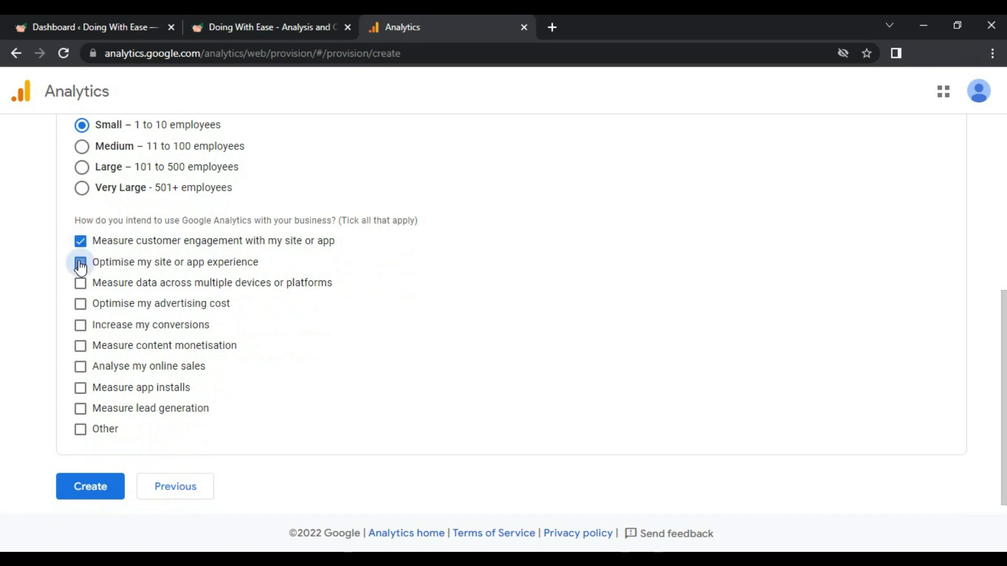
{"action": "left_click", "coordinate": [81, 283]}
{"action": "left_click", "coordinate": [81, 345]}
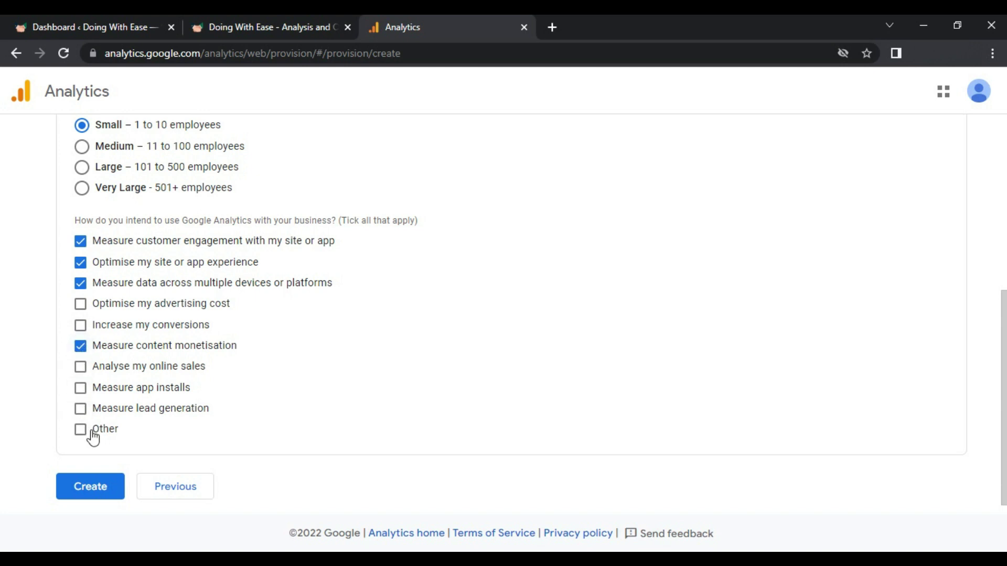
{"action": "left_click", "coordinate": [96, 483]}
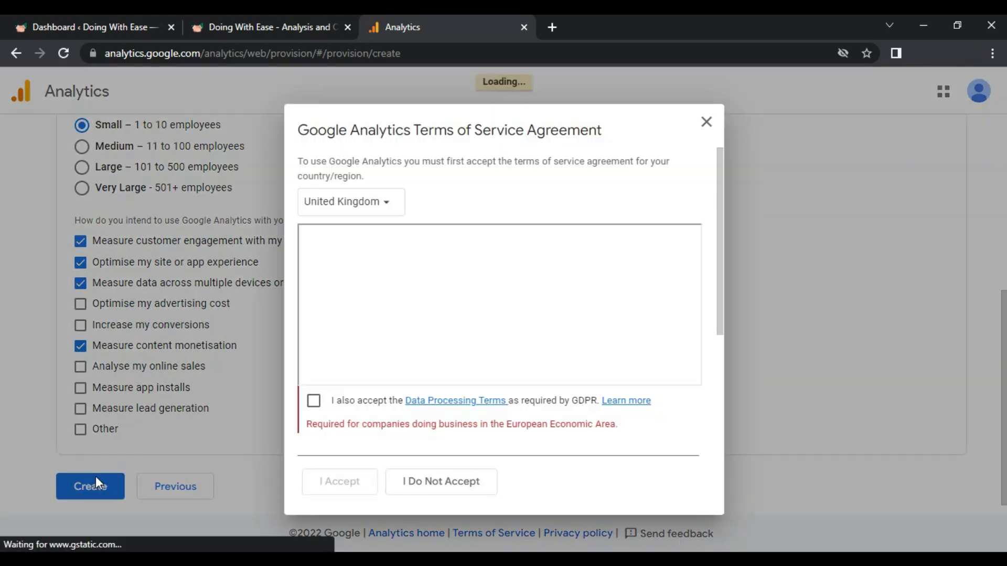
{"action": "scroll", "coordinate": [711, 285], "scroll_direction": "down", "scroll_amount": 3}
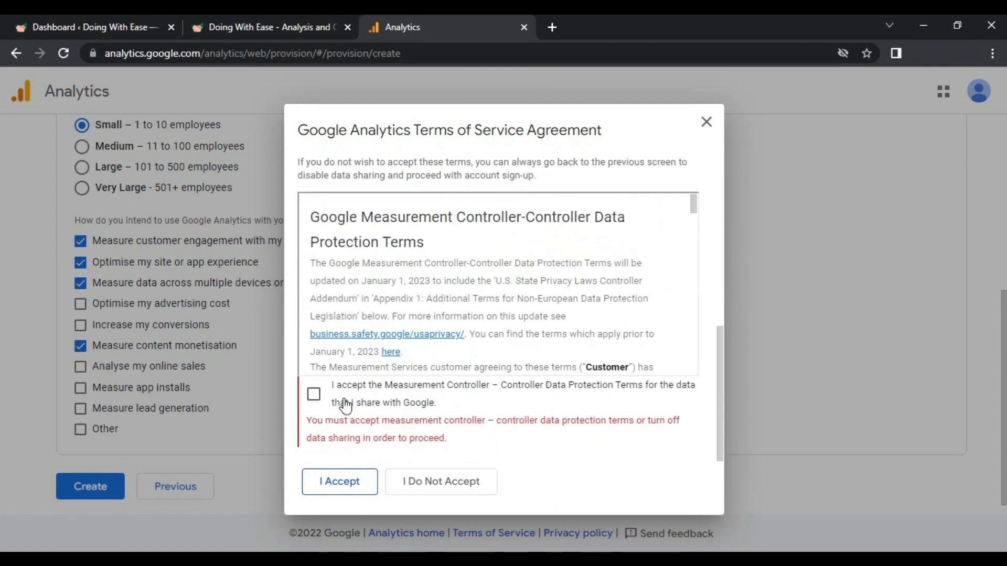
- Accept data protection and service terms, then save performance, feature, feedback and offer emails
{"action": "left_click", "coordinate": [314, 395]}
{"action": "left_click", "coordinate": [348, 487]}
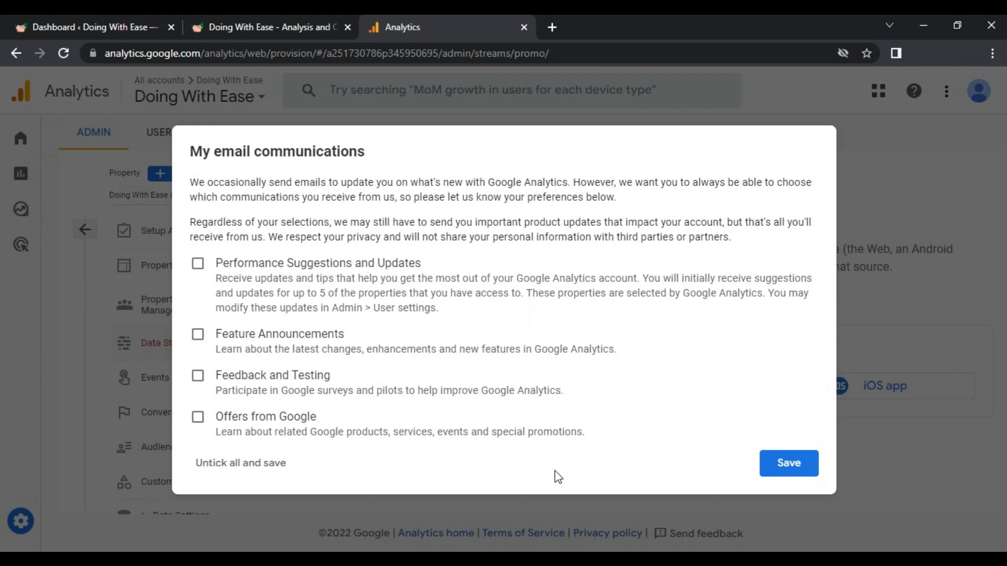
{"action": "left_click", "coordinate": [198, 264]}
{"action": "left_click", "coordinate": [197, 335]}
{"action": "left_click", "coordinate": [198, 375]}
{"action": "left_click", "coordinate": [197, 417]}
{"action": "left_click", "coordinate": [788, 462]}
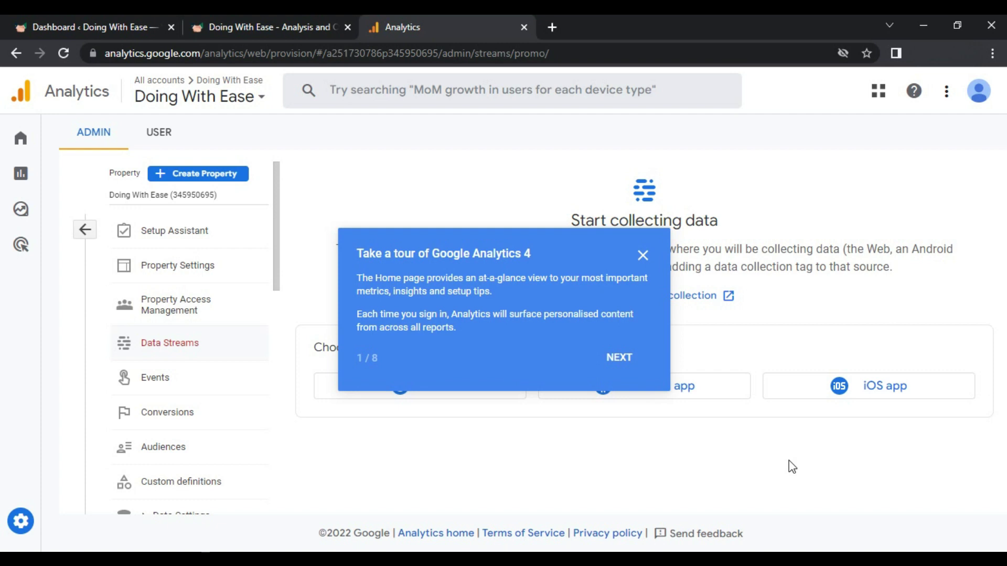
- Set up a Web stream with doingwithease.com pasted as the URL and Doing With Ease as its name
{"action": "left_click", "coordinate": [642, 255]}
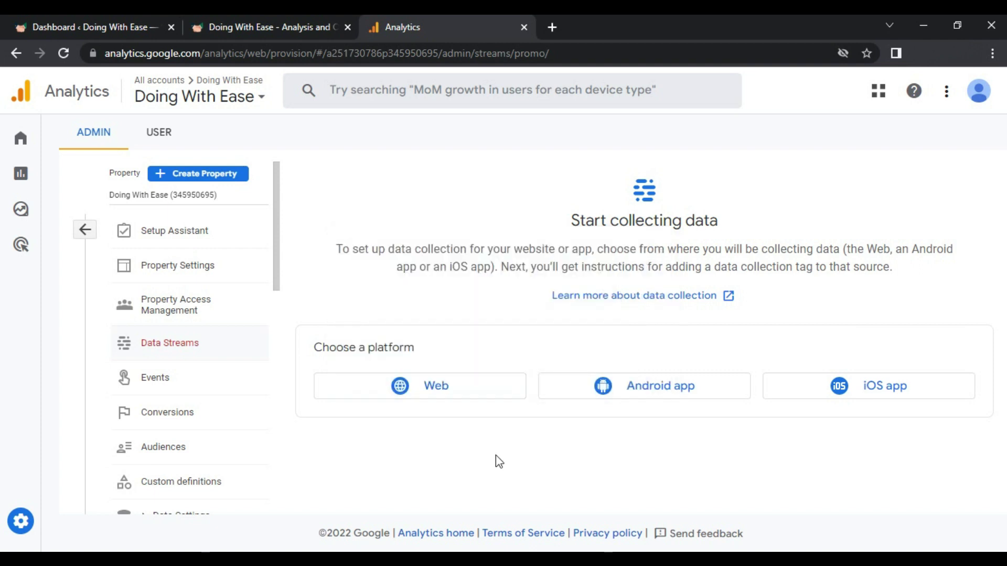
{"action": "left_click", "coordinate": [467, 401]}
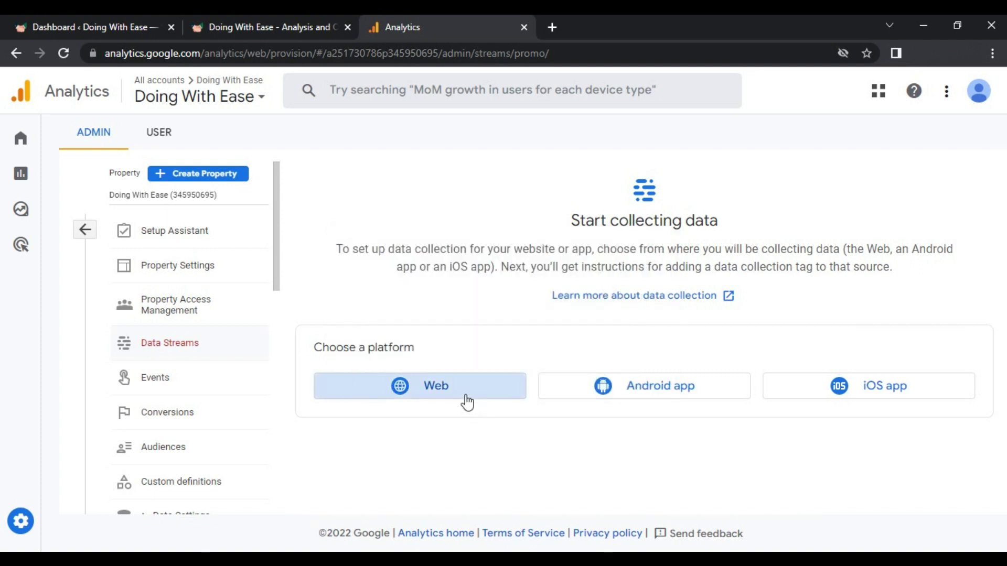
{"action": "left_click", "coordinate": [400, 221]}
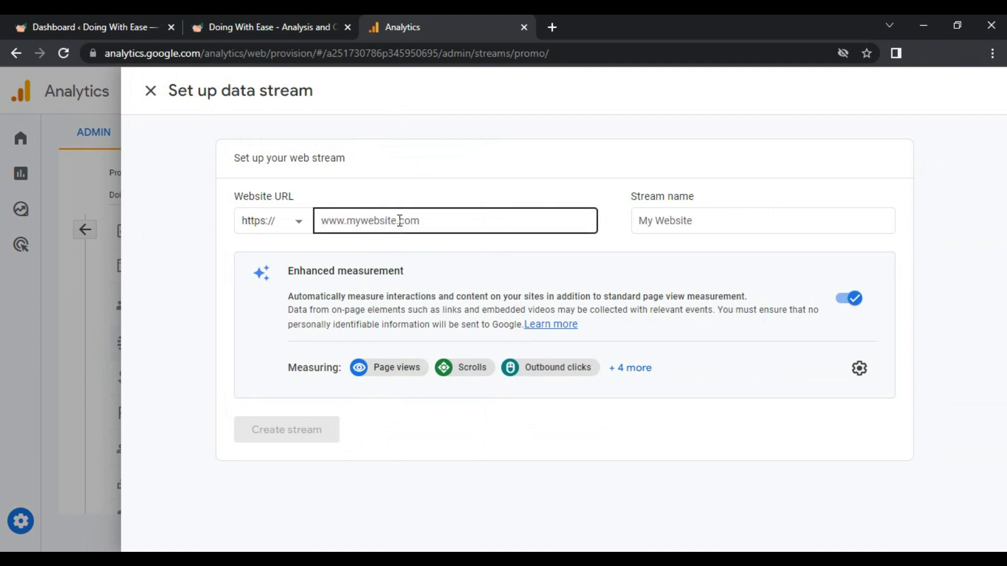
{"action": "left_click", "coordinate": [331, 15]}
{"action": "left_click", "coordinate": [455, 14]}
{"action": "left_click", "coordinate": [404, 220]}
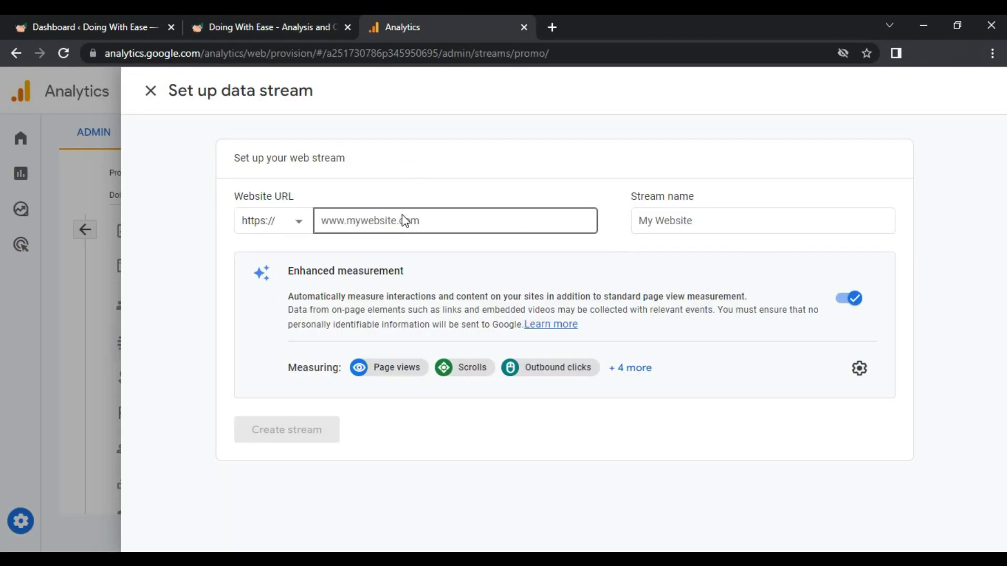
{"action": "type", "text": "https://doingwithease.com/"}
{"action": "left_click", "coordinate": [645, 211]}
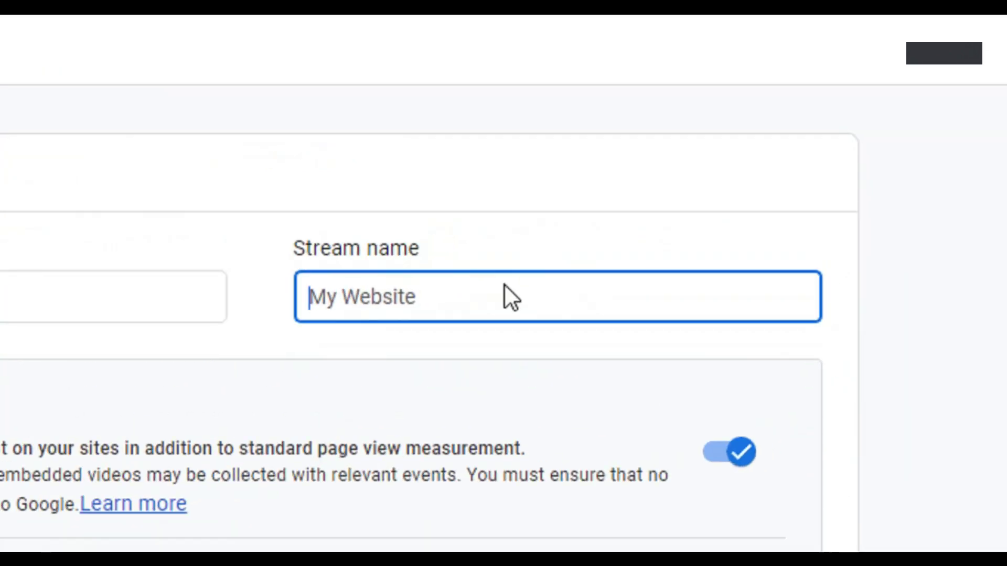
{"action": "type", "text": "Doing With Ease"}
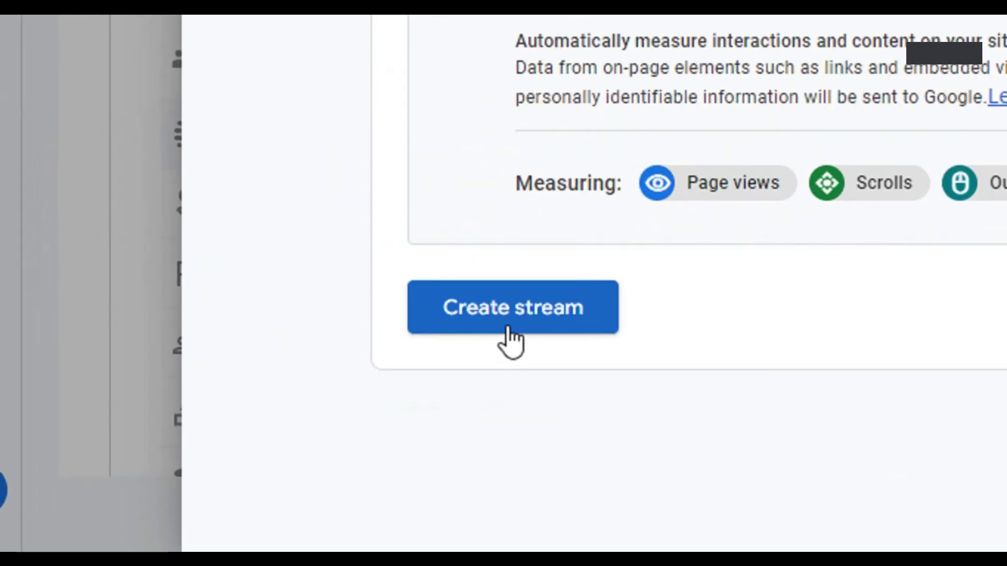
- Create the stream and copy the manual-install Google tag code for G-PVB6CT749H
{"action": "left_click", "coordinate": [338, 419]}
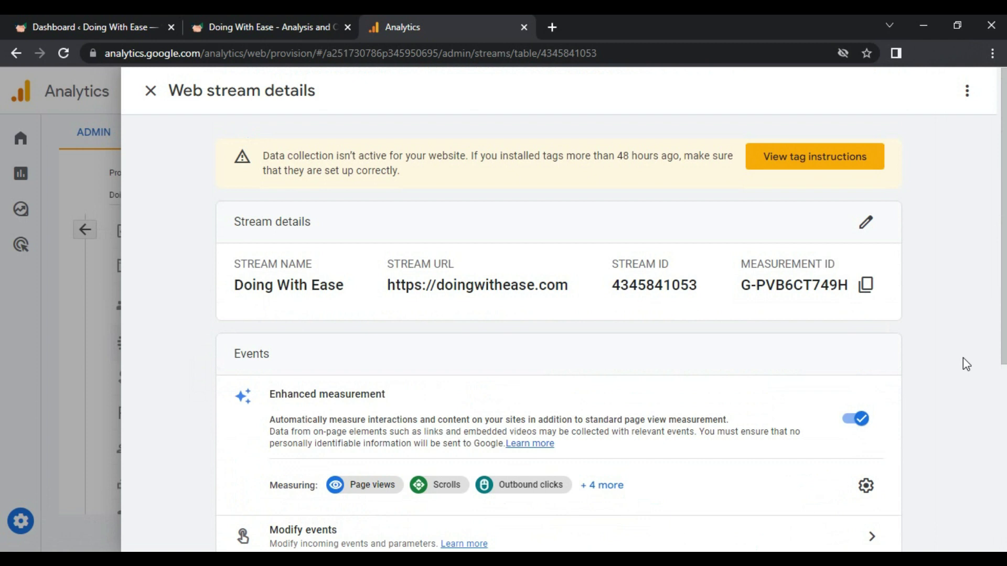
{"action": "scroll", "coordinate": [964, 359], "scroll_direction": "down", "scroll_amount": 4}
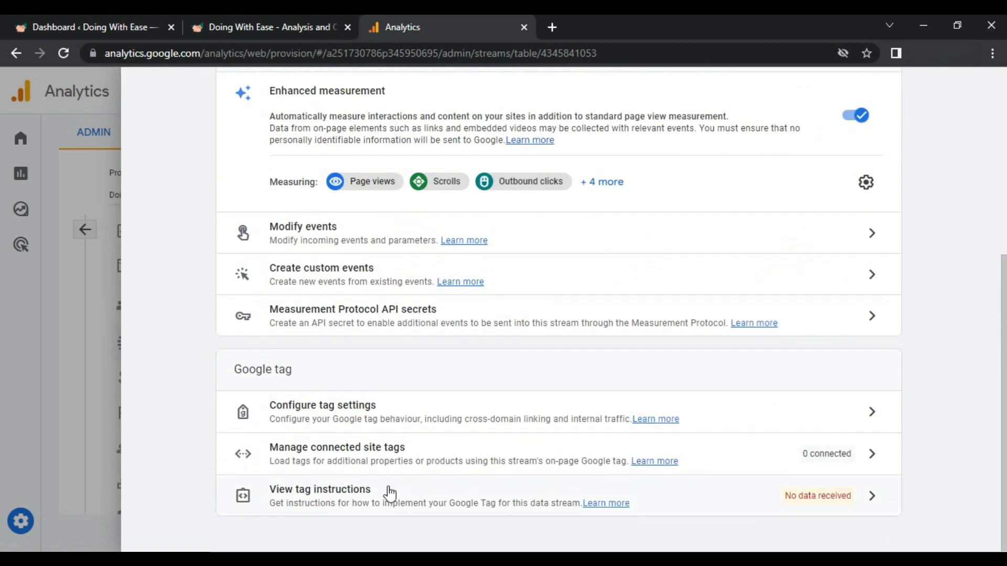
{"action": "left_click", "coordinate": [687, 496]}
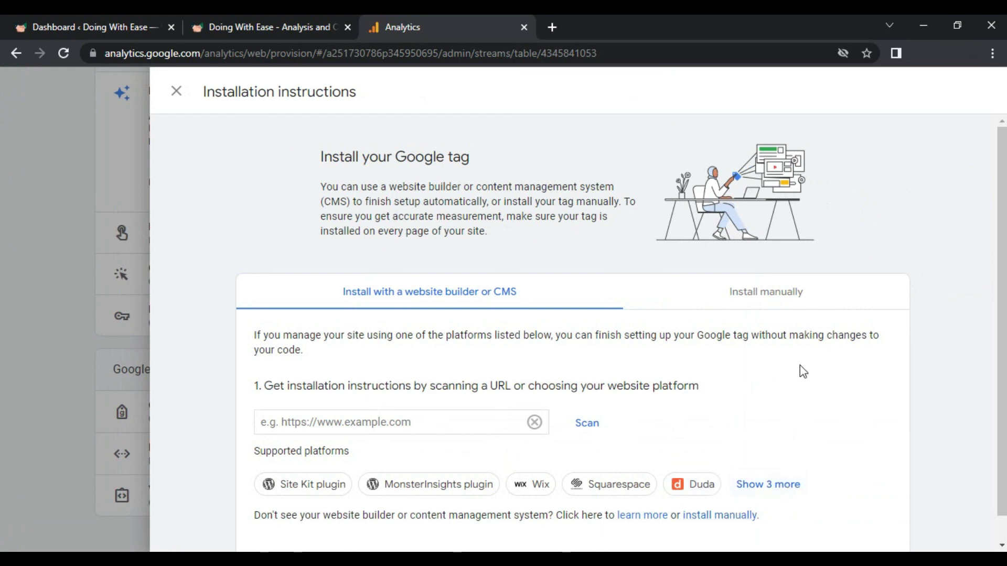
{"action": "left_click", "coordinate": [787, 300]}
{"action": "scroll", "coordinate": [529, 417], "scroll_direction": "down", "scroll_amount": 1}
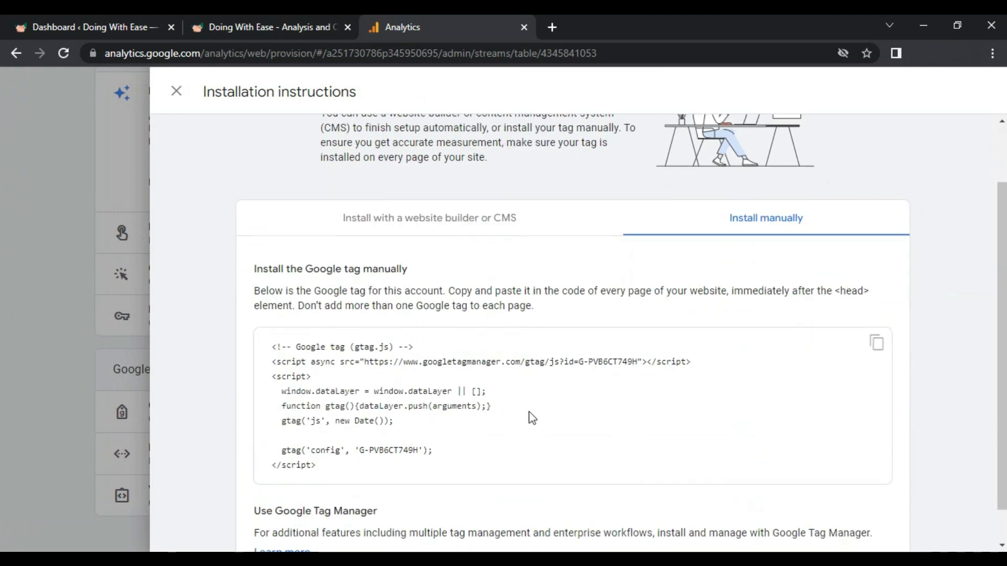
{"action": "scroll", "coordinate": [378, 391], "scroll_direction": "down", "scroll_amount": 1}
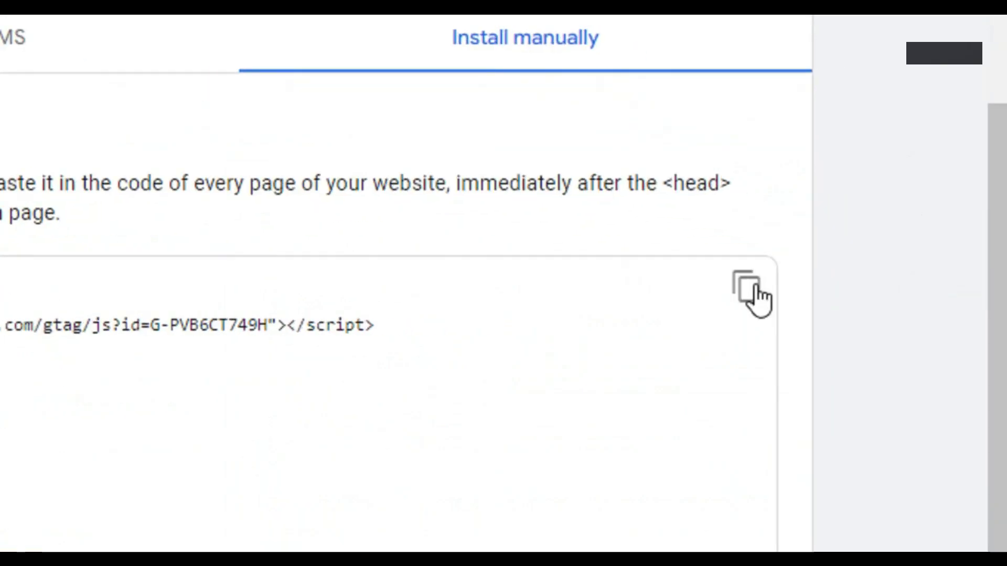
{"action": "left_click", "coordinate": [747, 290]}
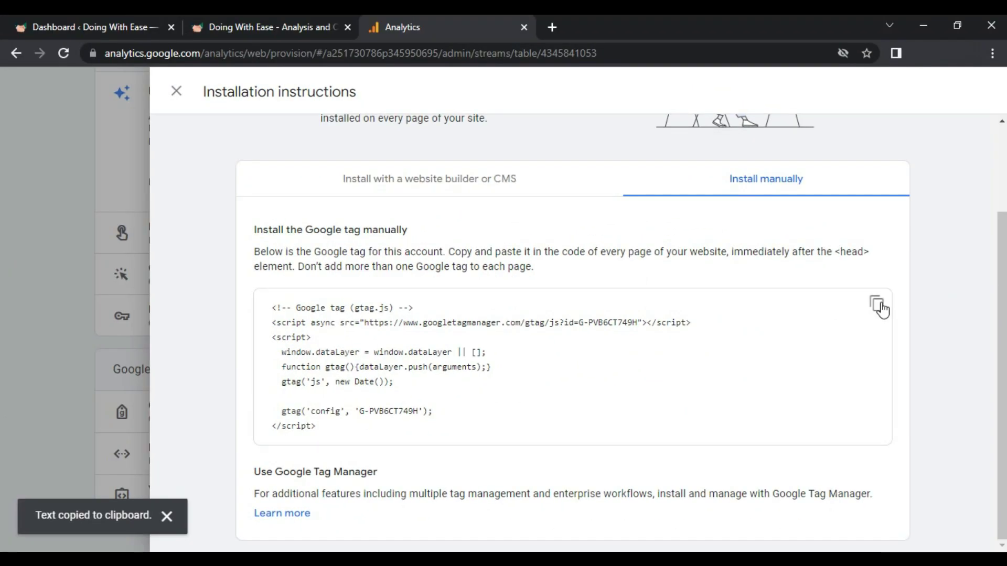
{"action": "left_click", "coordinate": [101, 15]}
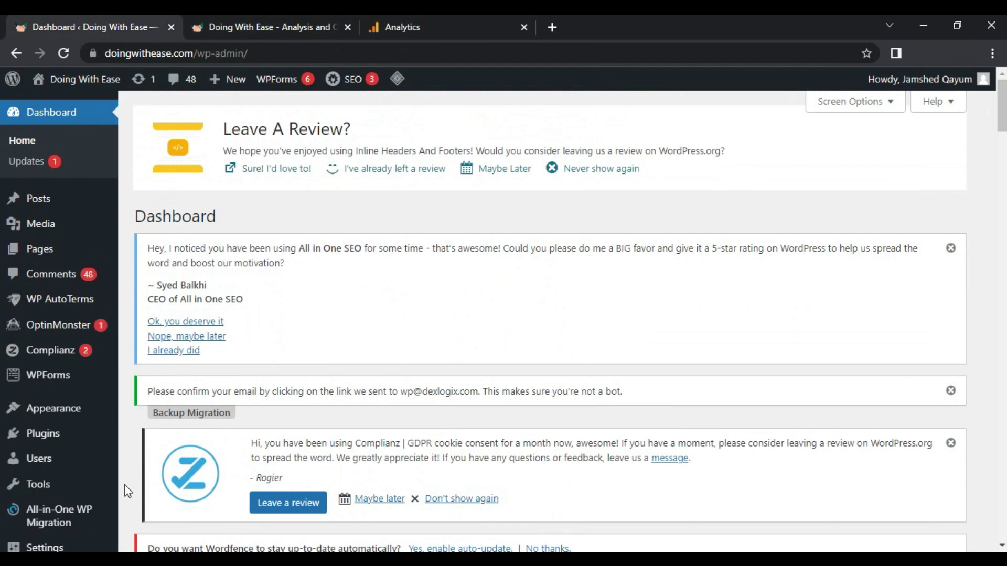
{"action": "scroll", "coordinate": [125, 485], "scroll_direction": "down", "scroll_amount": 2}
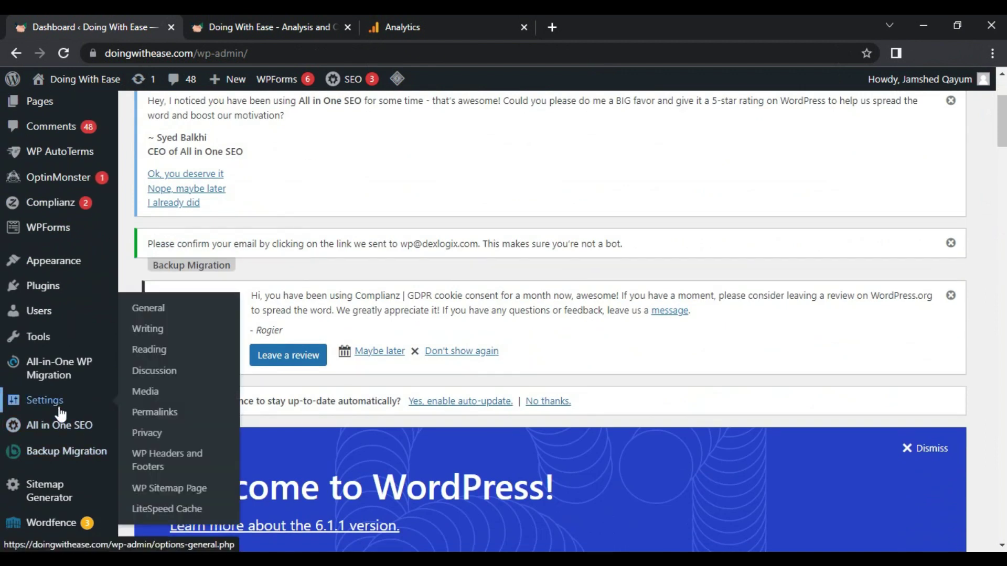
{"action": "mouse_move", "coordinate": [45, 548]}
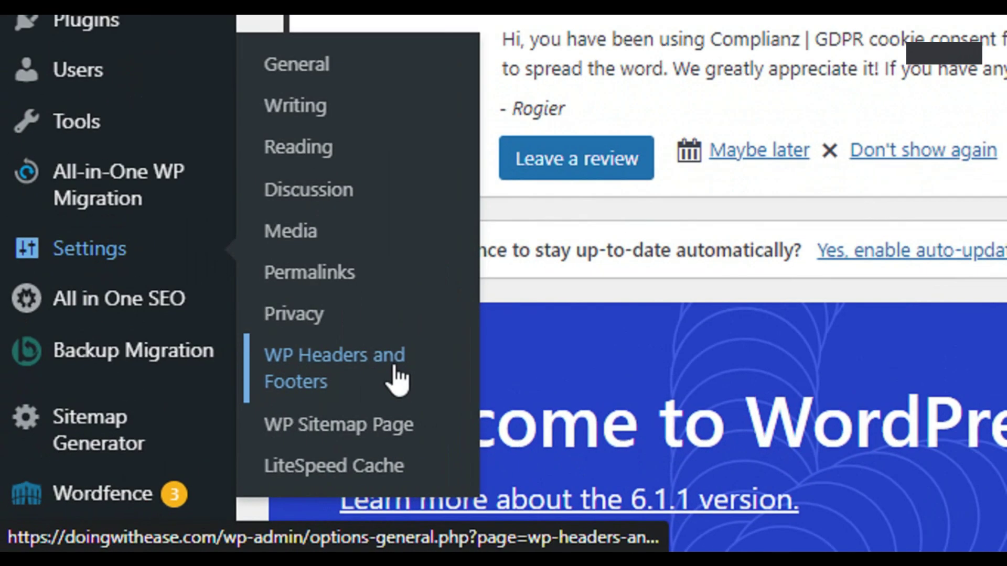
- Paste the Google tag below the existing script in WP Headers and Footers and save
{"action": "left_click", "coordinate": [398, 380]}
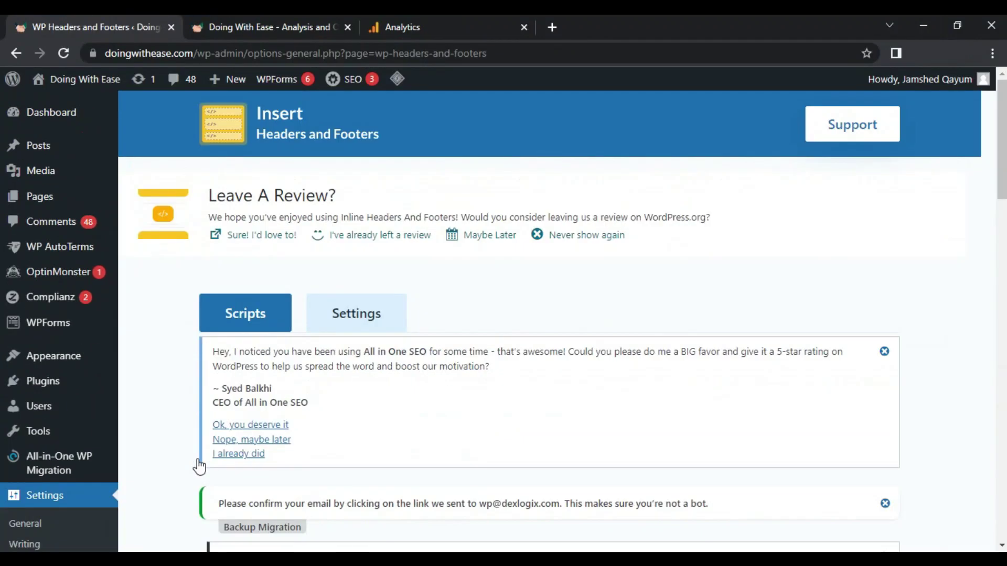
{"action": "scroll", "coordinate": [199, 464], "scroll_direction": "down", "scroll_amount": 5}
{"action": "scroll", "coordinate": [180, 428], "scroll_direction": "down", "scroll_amount": 3}
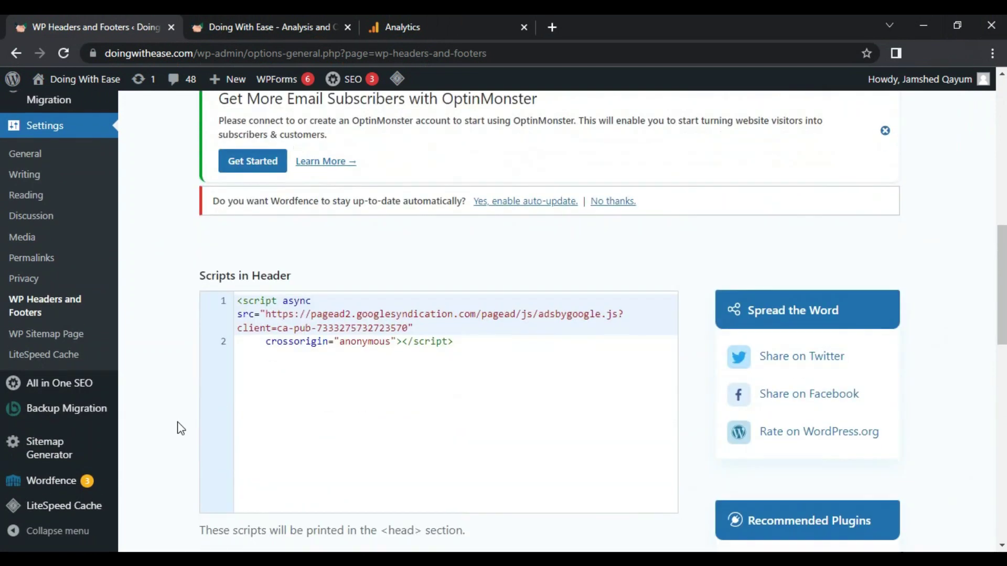
{"action": "left_click", "coordinate": [487, 360]}
{"action": "scroll", "coordinate": [187, 370], "scroll_direction": "down", "scroll_amount": 2}
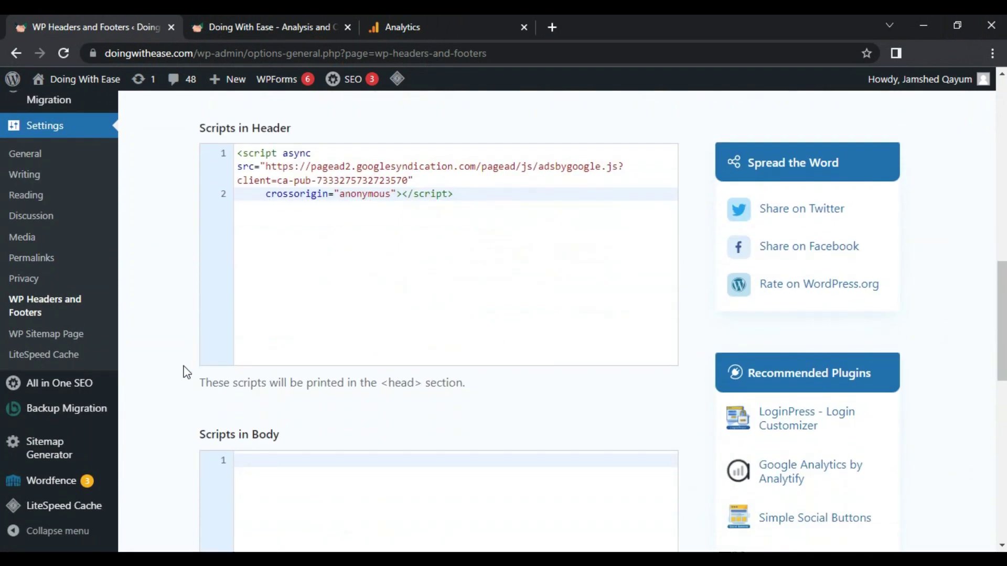
{"action": "key", "text": "Return"}
{"action": "key", "text": "Return"}
{"action": "key", "text": "BackSpace"}
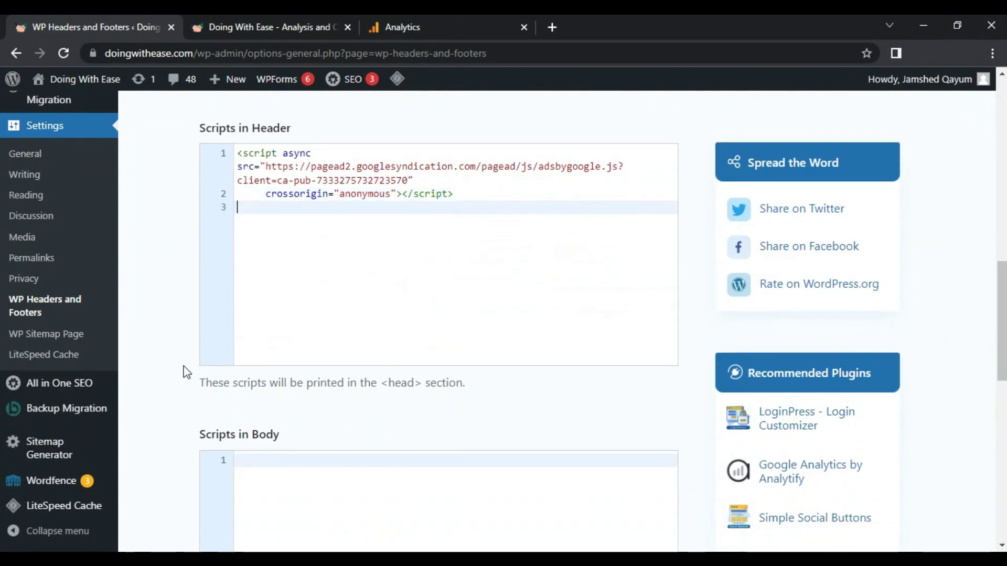
{"action": "key", "text": "ctrl+v"}
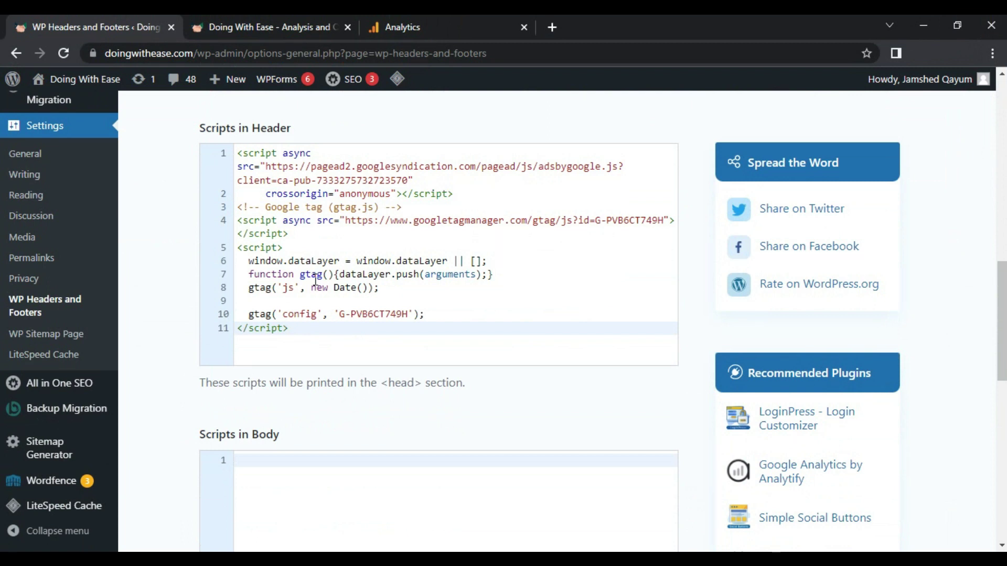
{"action": "scroll", "coordinate": [173, 311], "scroll_direction": "down", "scroll_amount": 4}
{"action": "scroll", "coordinate": [367, 517], "scroll_direction": "down", "scroll_amount": 2}
{"action": "scroll", "coordinate": [276, 448], "scroll_direction": "down", "scroll_amount": 2}
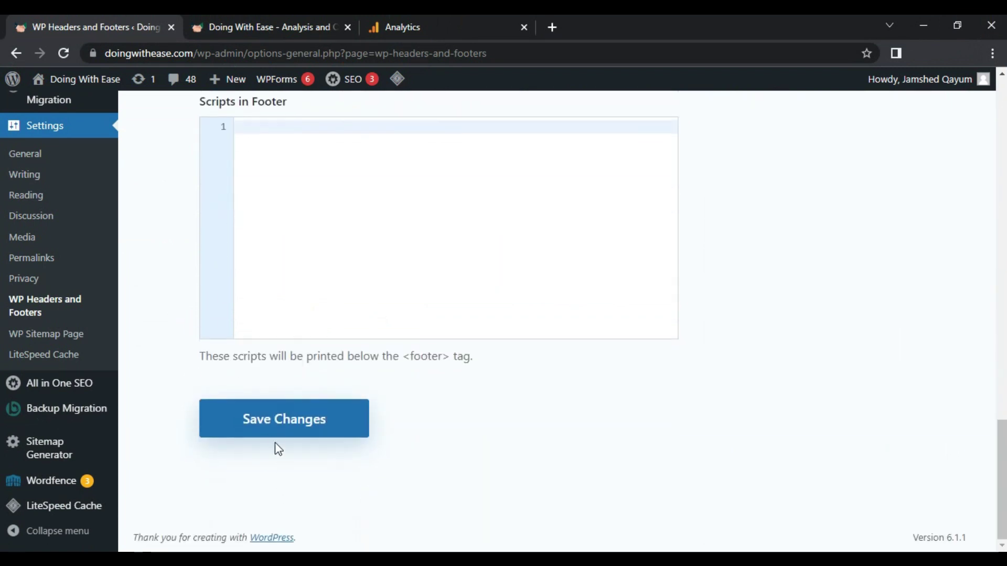
{"action": "left_click", "coordinate": [272, 423]}
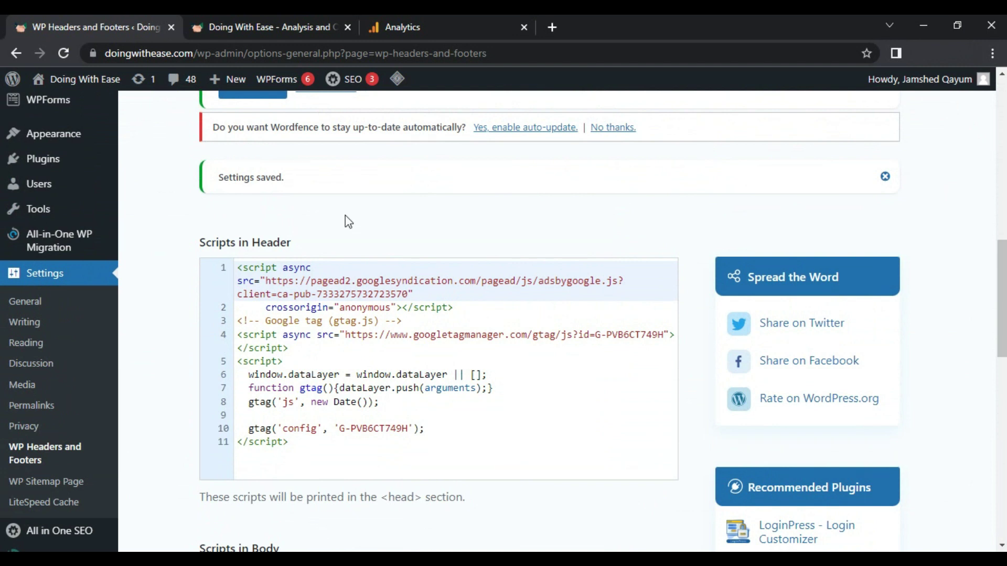
{"action": "left_click", "coordinate": [466, 22]}
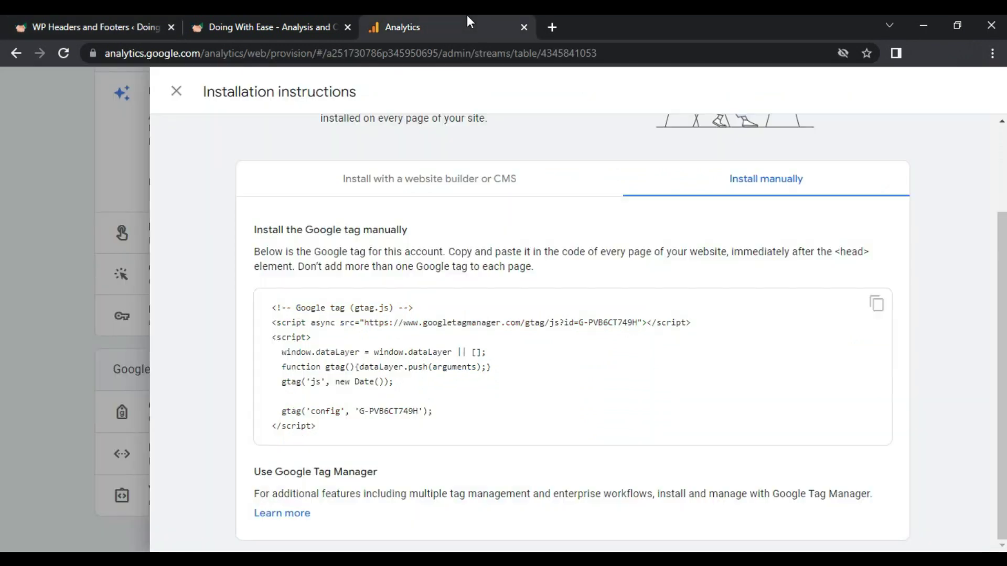
- Close the install instructions and stream details to reach the property Home page
{"action": "left_click", "coordinate": [172, 93]}
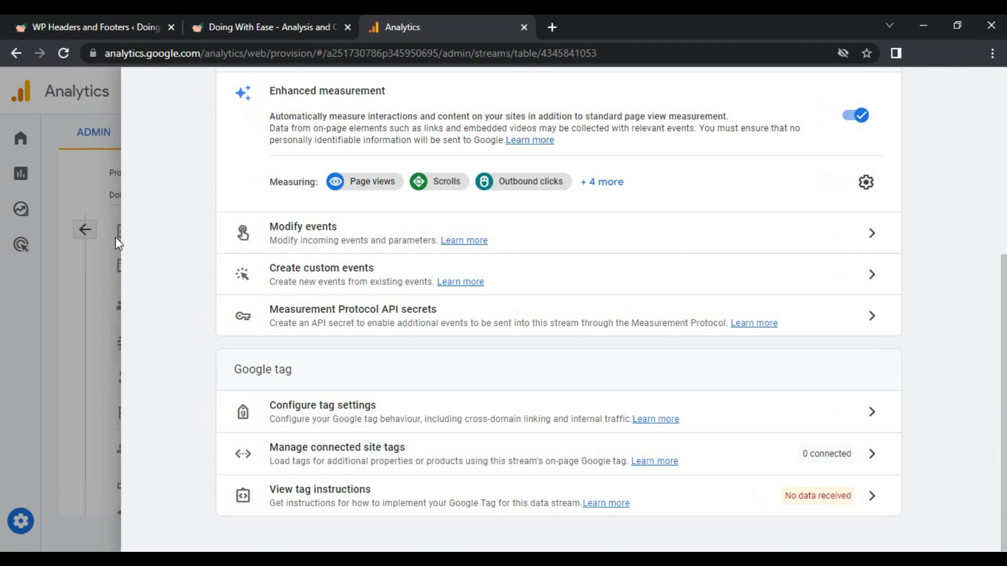
{"action": "left_click", "coordinate": [57, 169]}
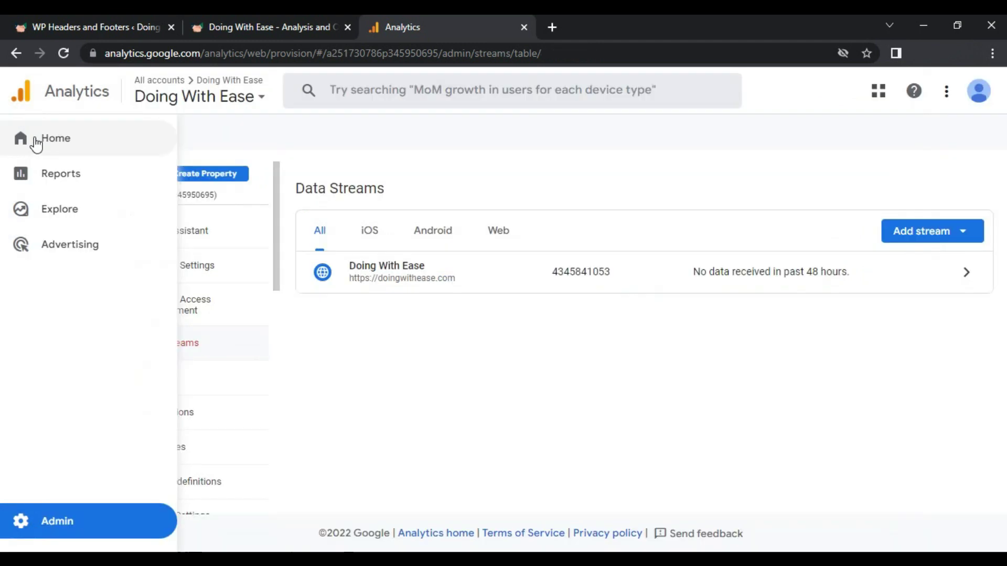
{"action": "left_click", "coordinate": [66, 143]}
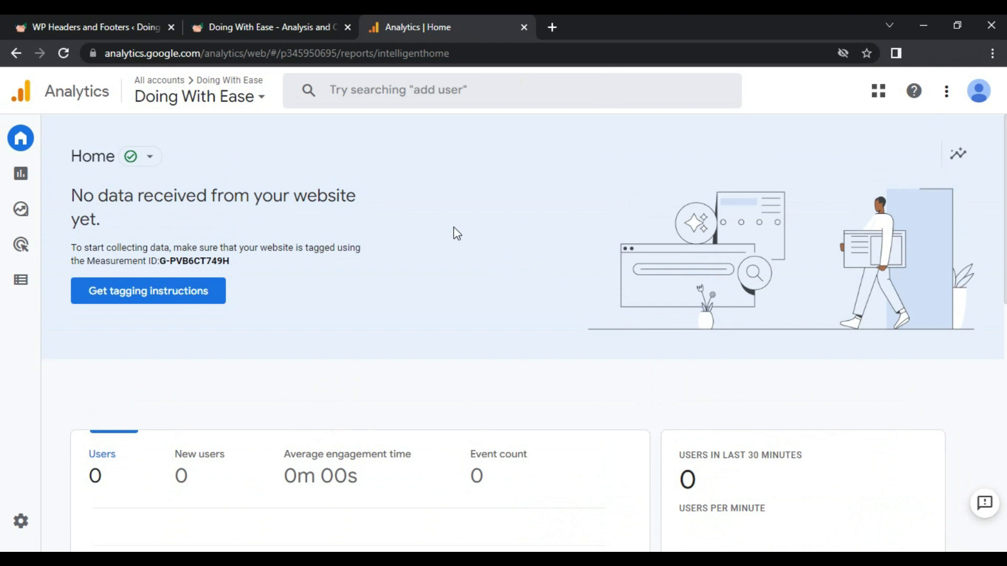
{"action": "scroll", "coordinate": [582, 335], "scroll_direction": "down", "scroll_amount": 2}
{"action": "left_click_drag", "start_coordinate": [675, 337], "coordinate": [706, 342]}
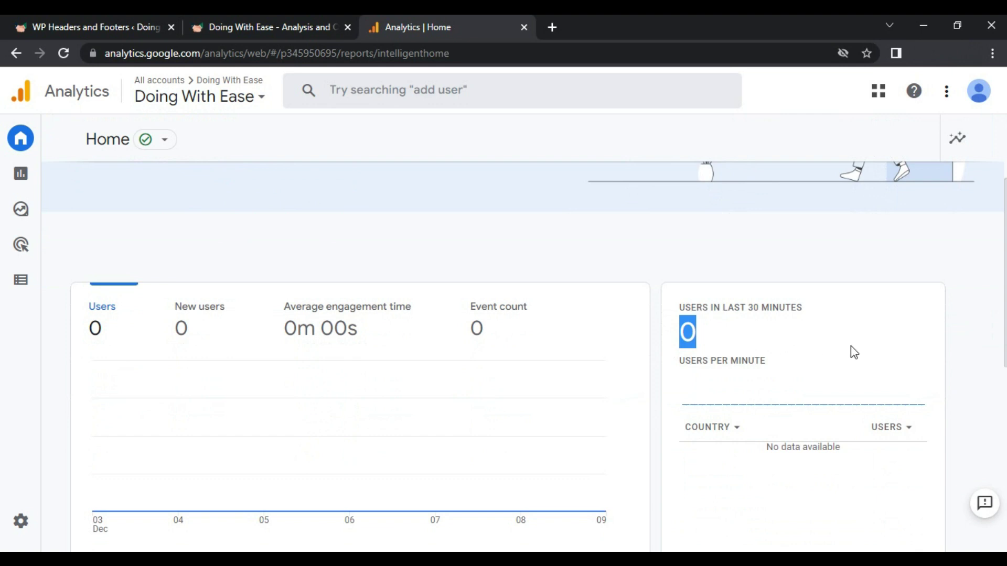
- Reload the website homepage twice to register a visit for realtime reporting
{"action": "left_click", "coordinate": [303, 24]}
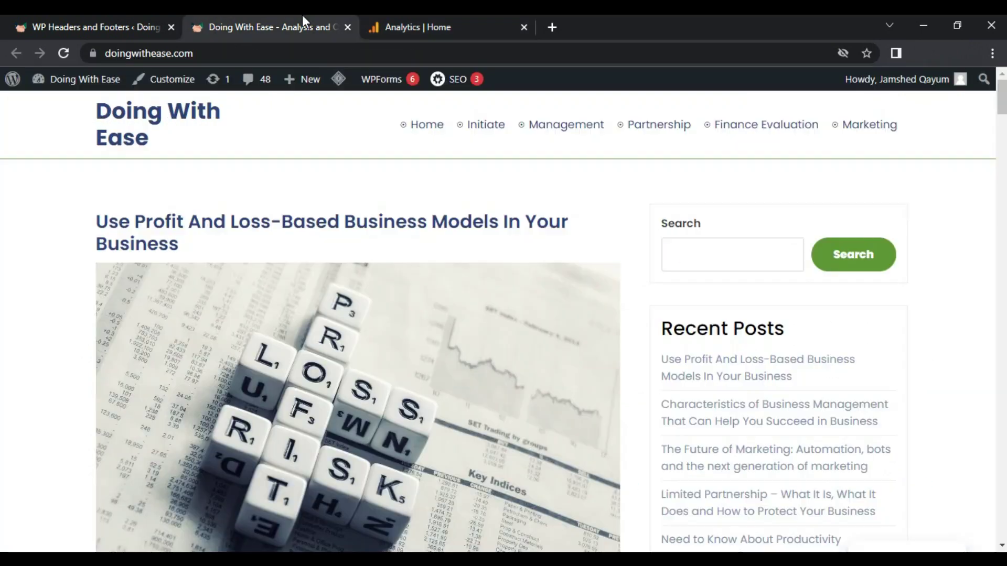
{"action": "left_click", "coordinate": [64, 54]}
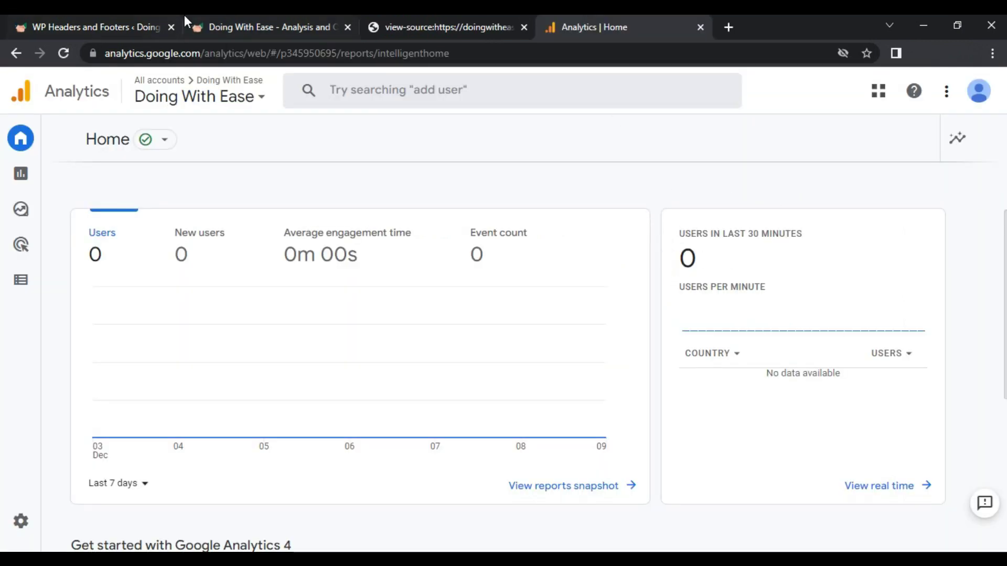
{"action": "left_click", "coordinate": [235, 20]}
{"action": "left_click", "coordinate": [63, 53]}
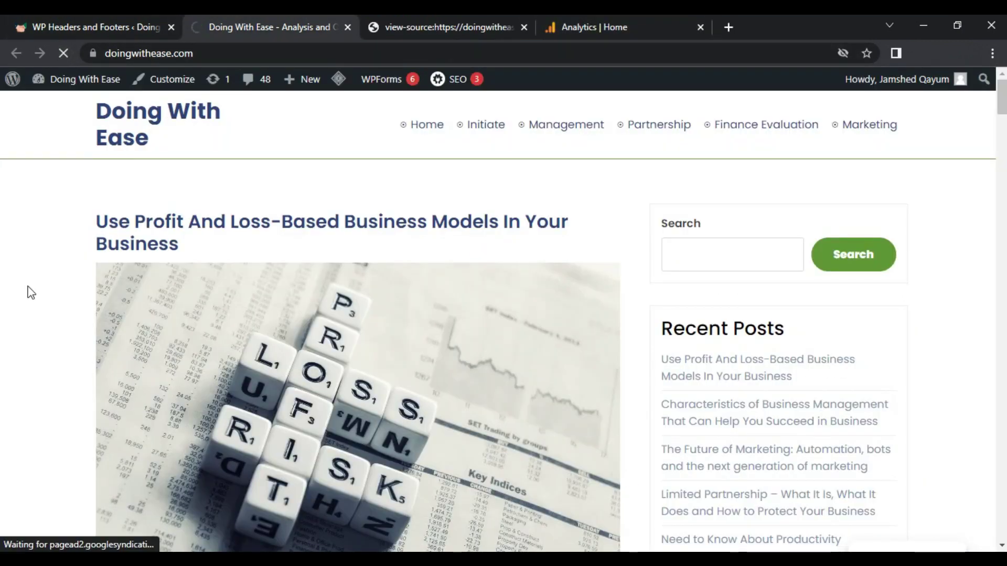
{"action": "left_click", "coordinate": [595, 27]}
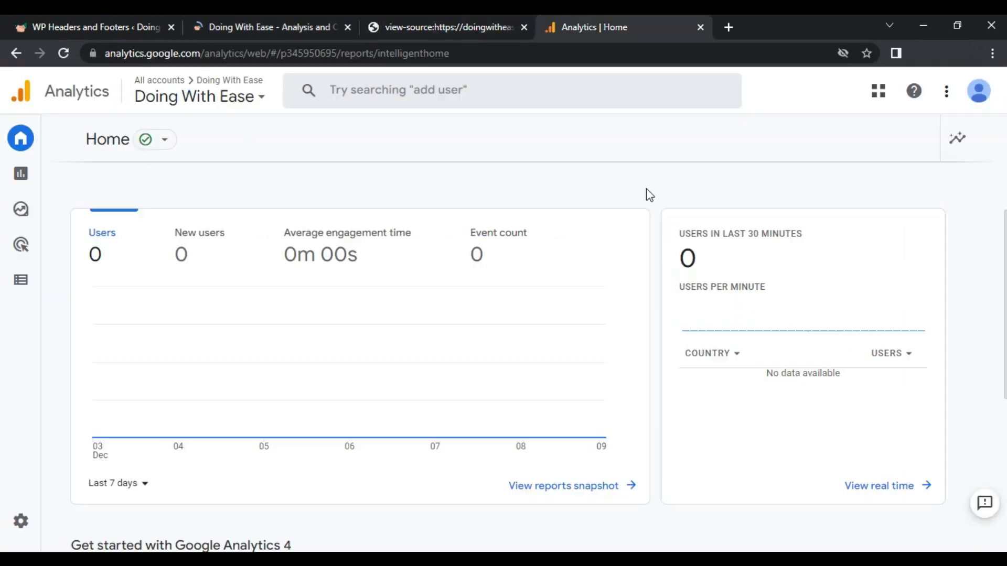